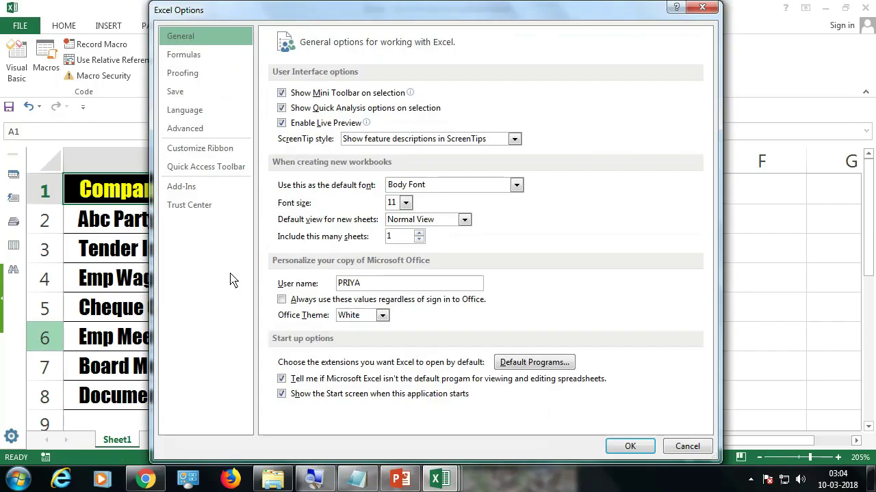
Confirm the Developer tab as enabled in the ribbon customization and start recording a macro named Macro1 in This Workbook
click(237, 153)
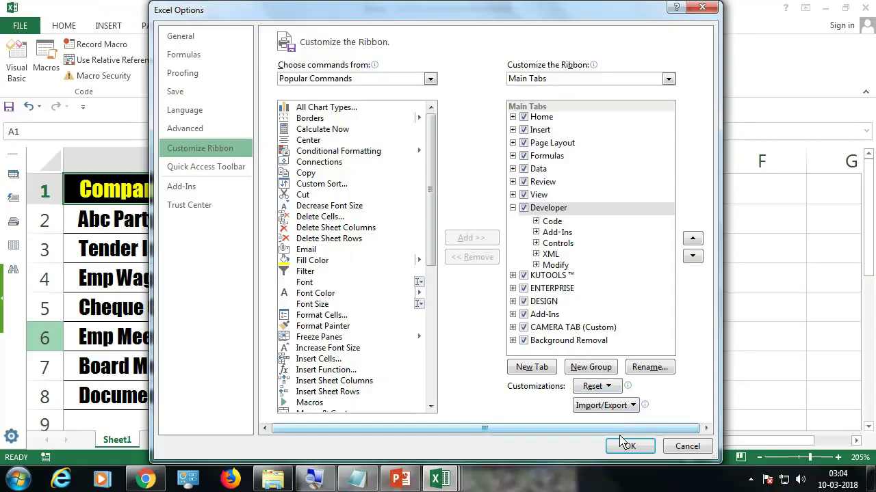
click(627, 448)
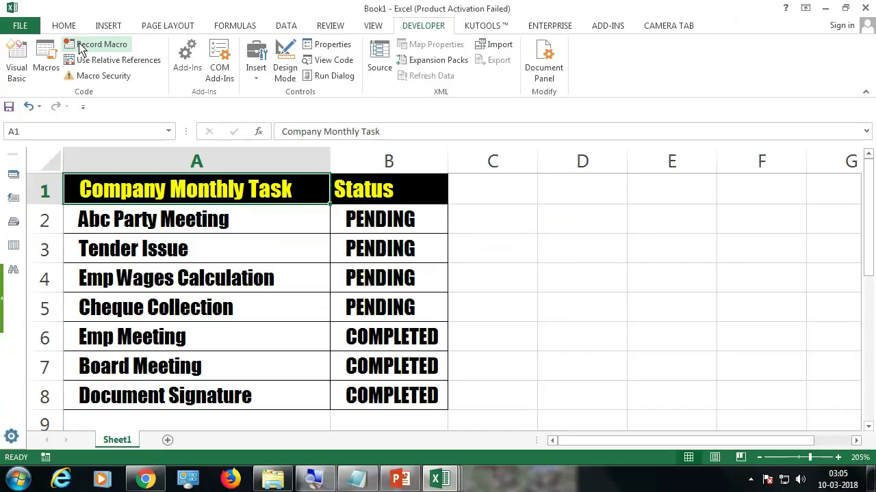
click(81, 48)
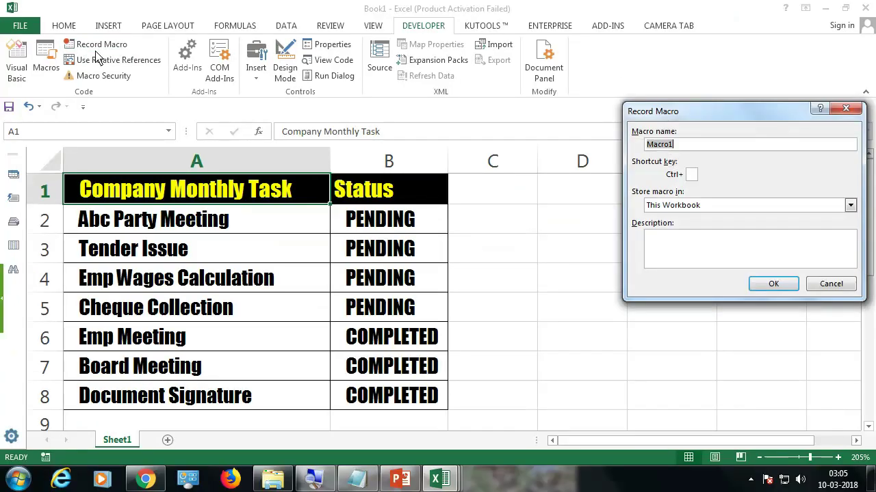
drag(659, 123, 527, 130)
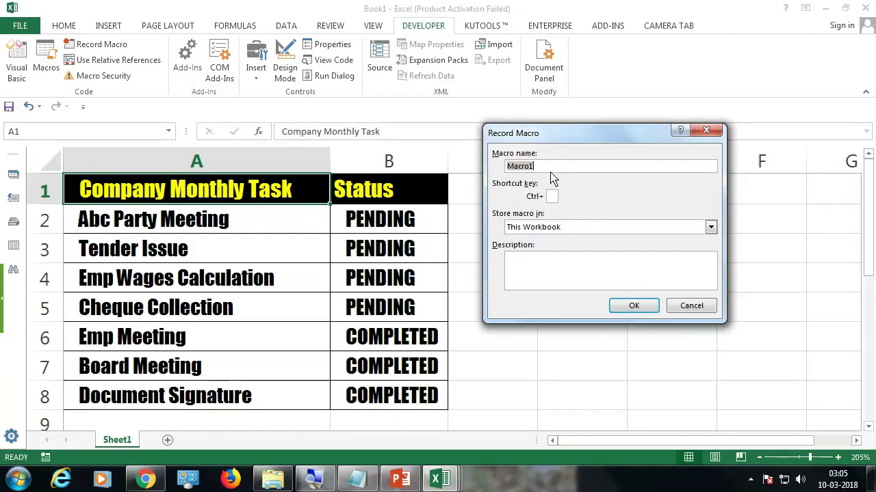
click(633, 308)
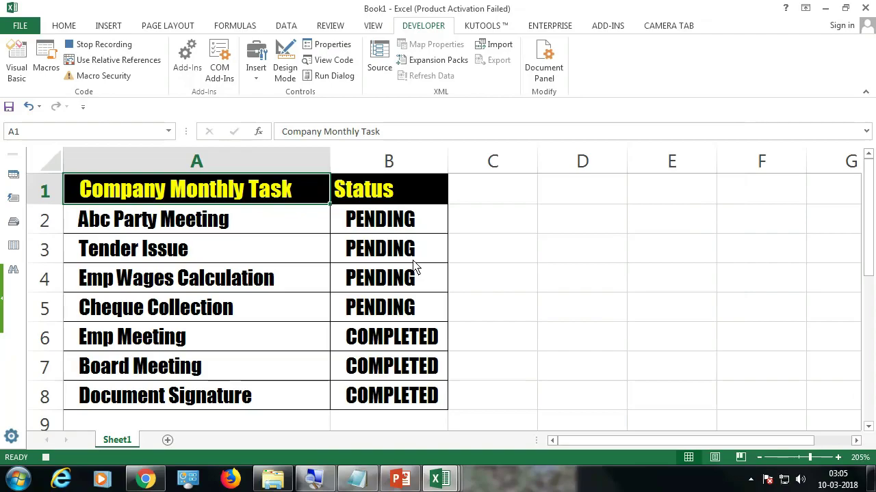
Start a custom sort of the task table A1:B8 and choose Status as the sort column
drag(270, 189, 413, 406)
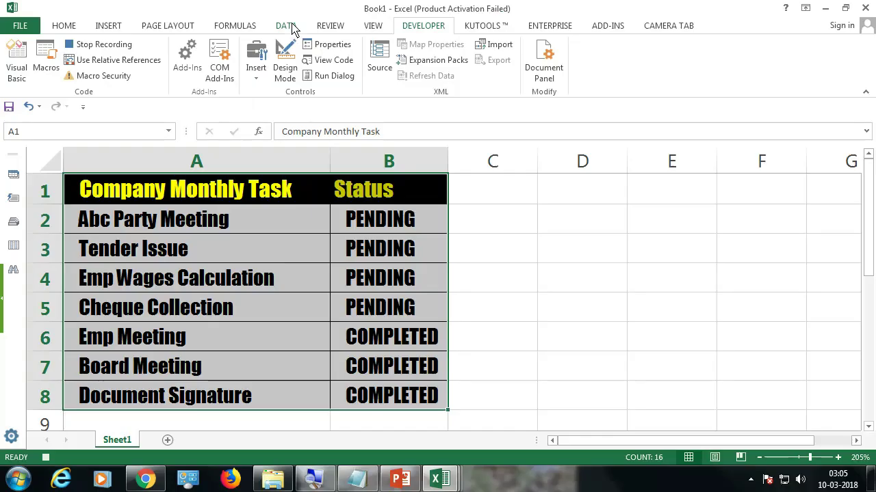
click(285, 25)
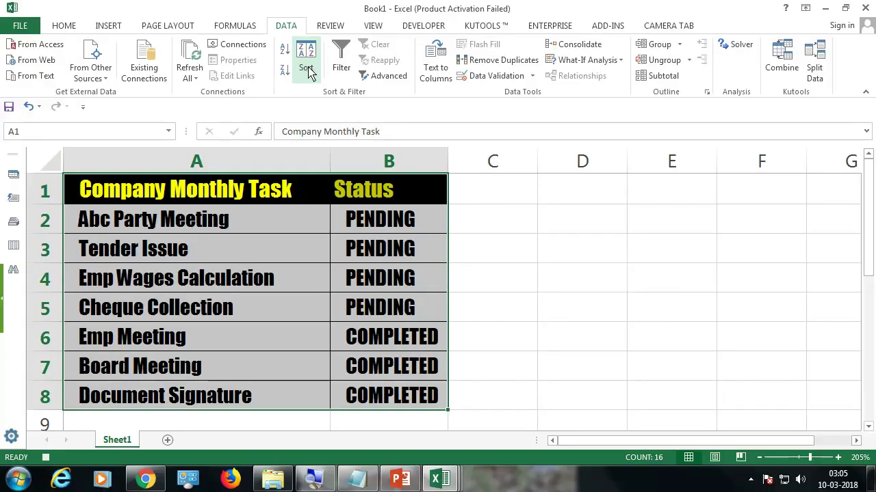
click(308, 72)
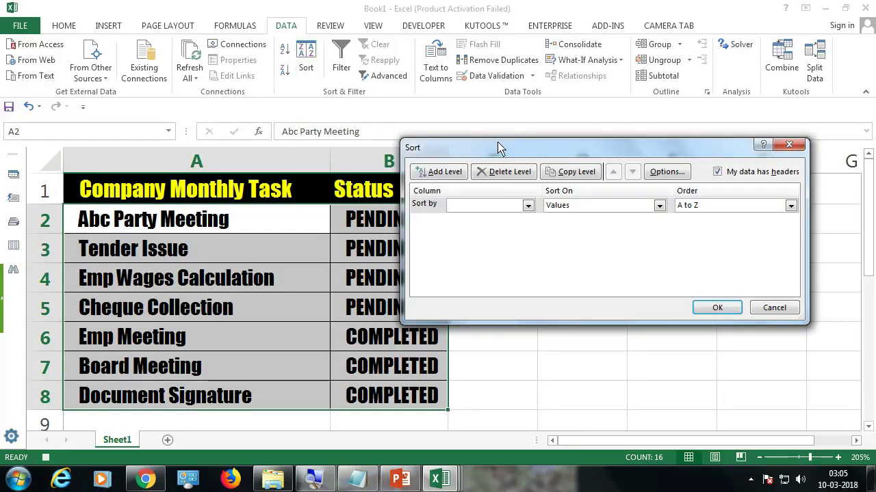
drag(524, 153, 396, 176)
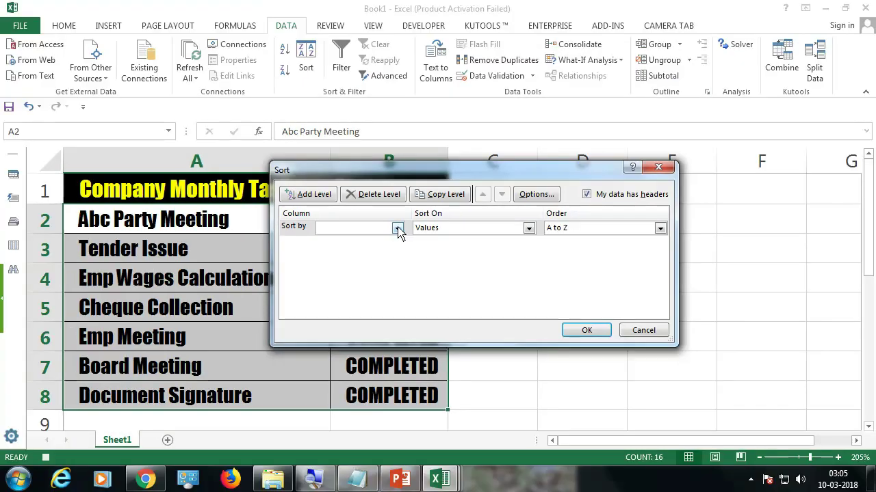
click(397, 229)
click(389, 181)
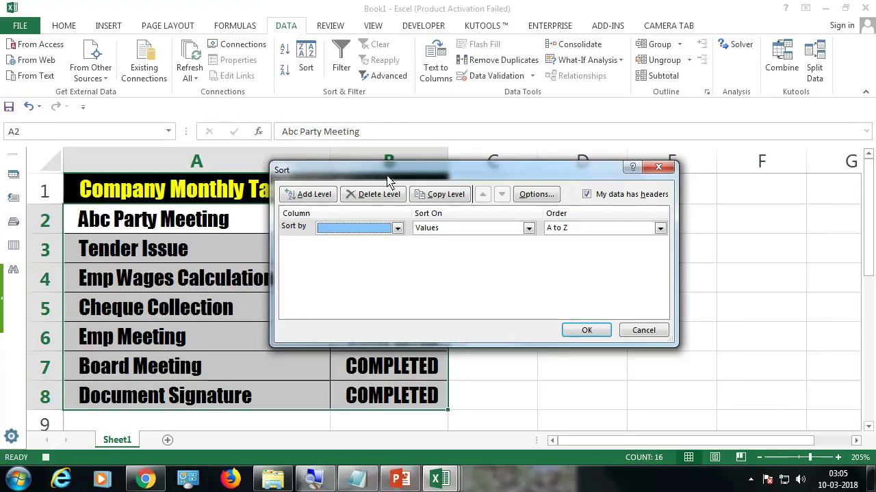
drag(417, 175, 393, 202)
click(408, 262)
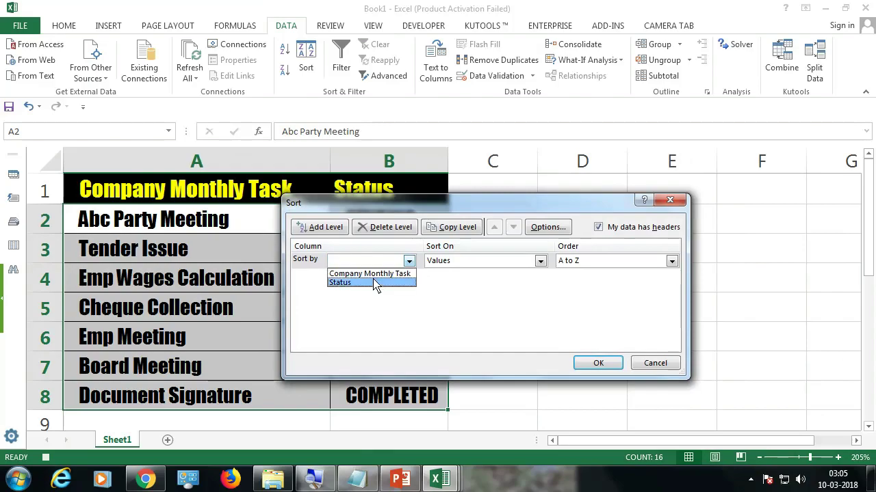
click(362, 286)
drag(385, 209, 349, 254)
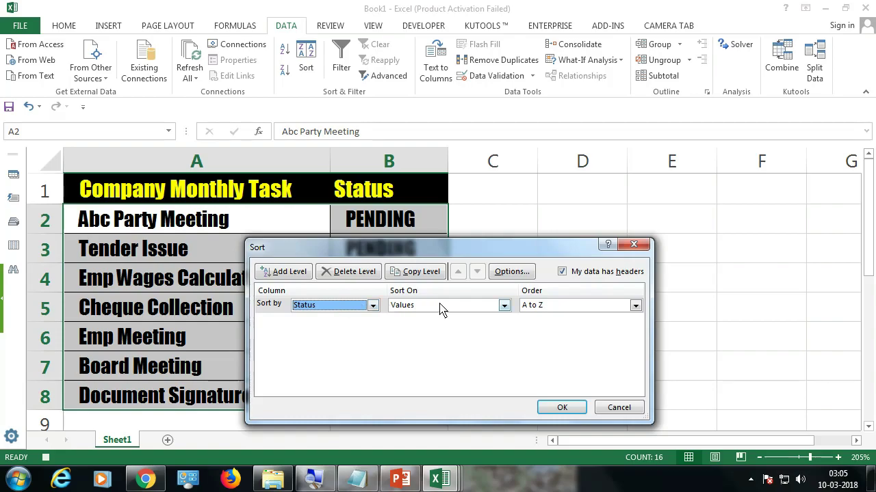
Set the sort order to Z to A with the data marked as having headers, and apply the sort
click(526, 309)
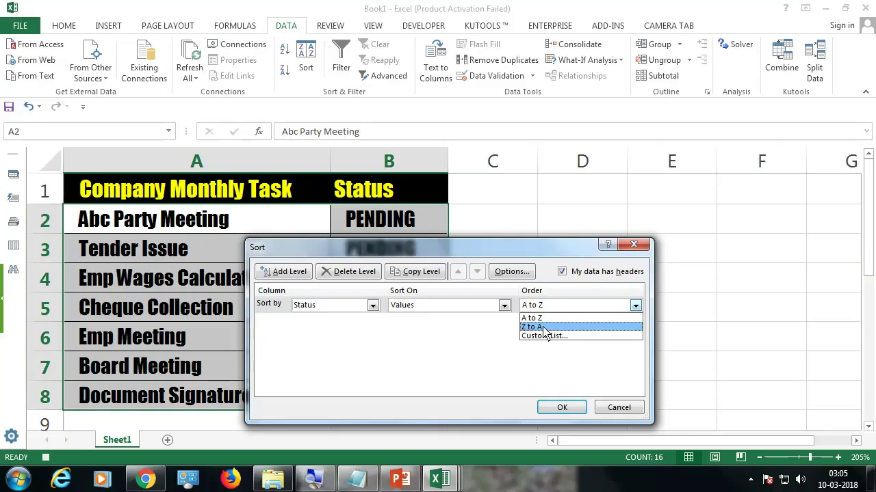
click(543, 328)
drag(495, 248, 680, 193)
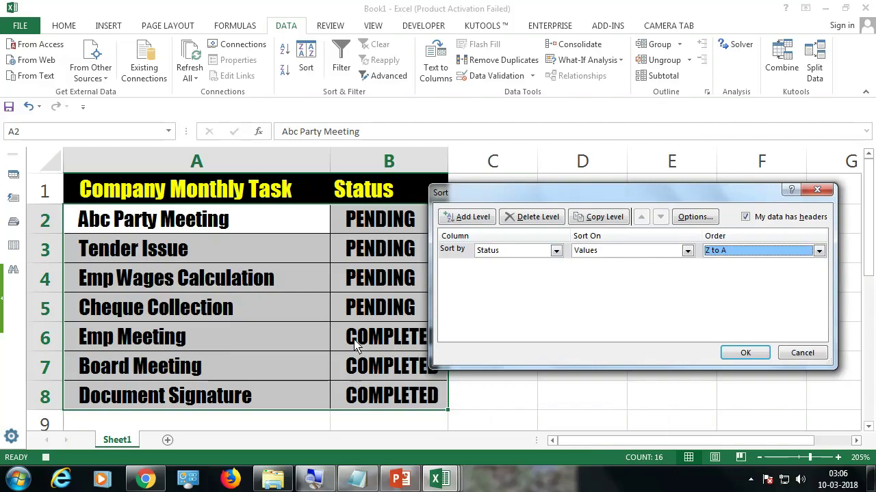
drag(588, 198, 422, 221)
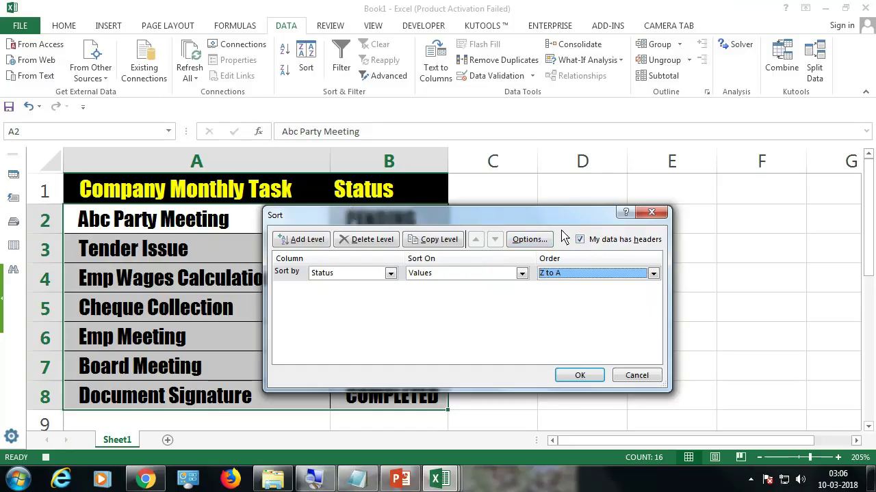
click(580, 240)
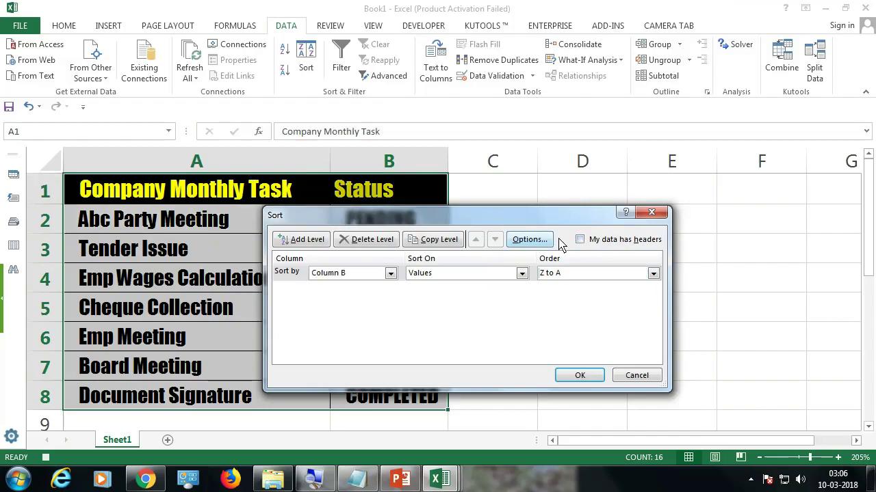
click(580, 240)
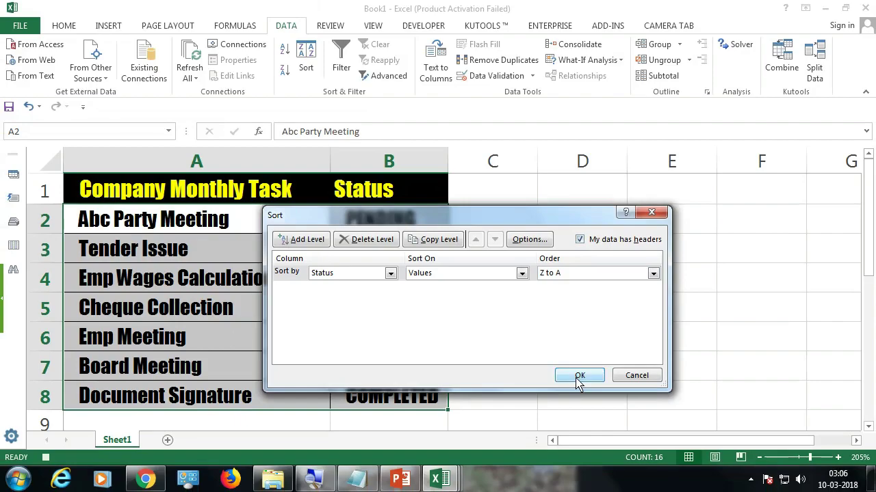
click(579, 378)
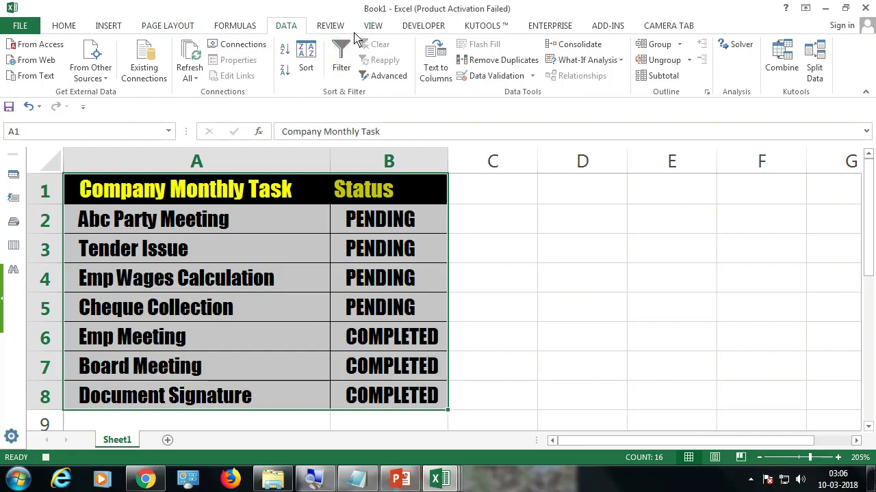
Select the Status header in cell B1 and stop recording the macro
click(387, 198)
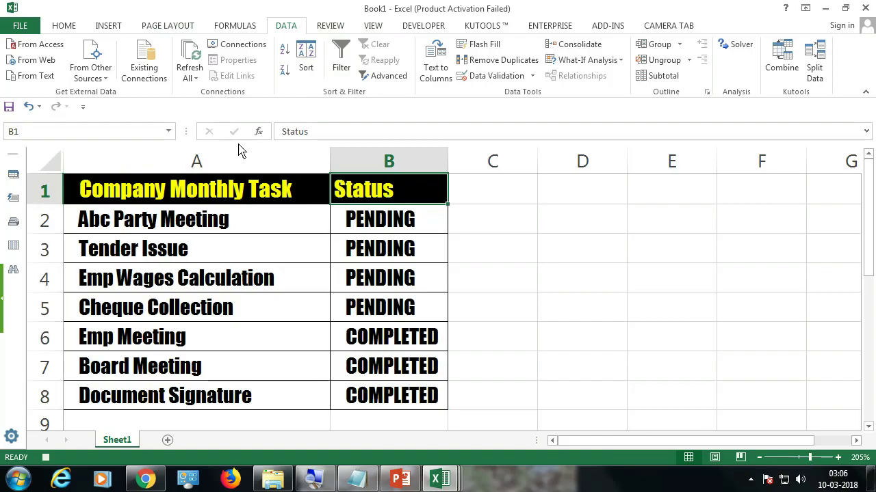
click(438, 26)
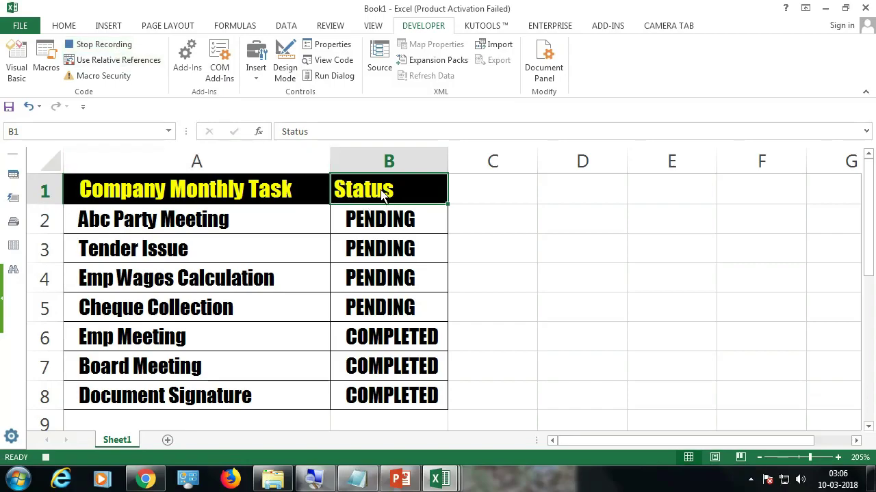
click(109, 44)
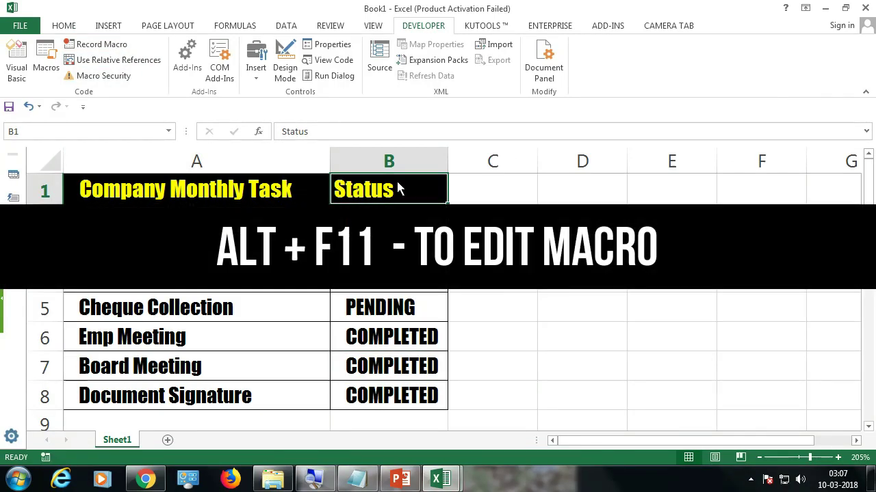
Open Module1 in the Visual Basic editor, then copy the recorded sorting code inside Macro1 and delete it there
key(alt+F11)
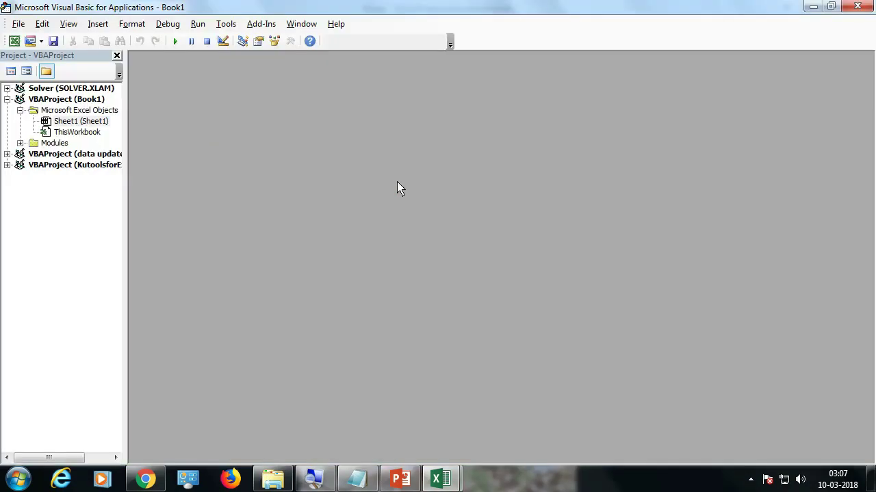
click(20, 143)
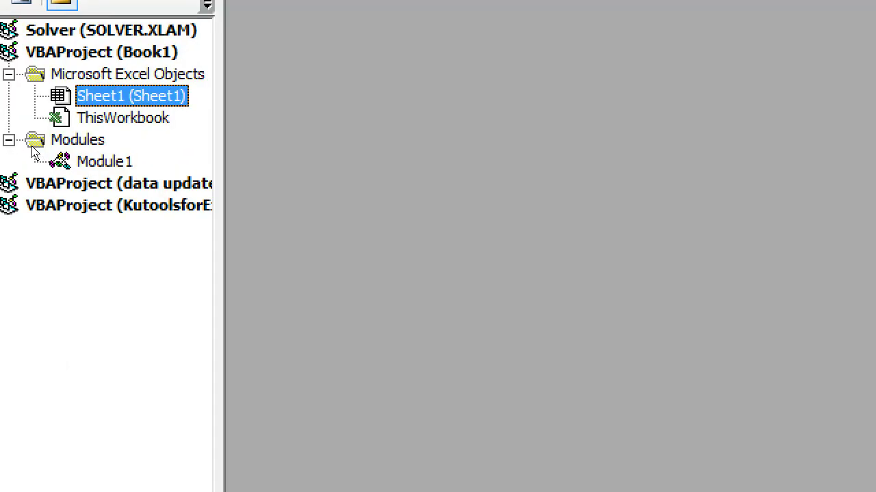
double_click(61, 160)
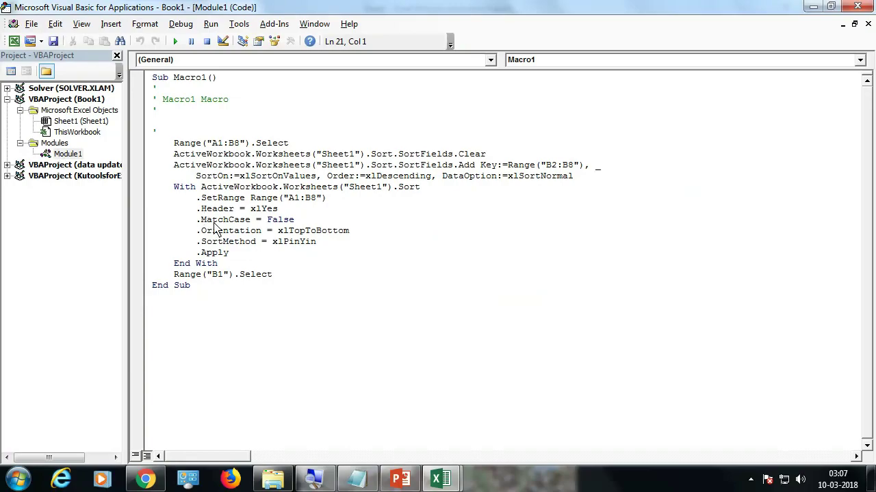
click(220, 231)
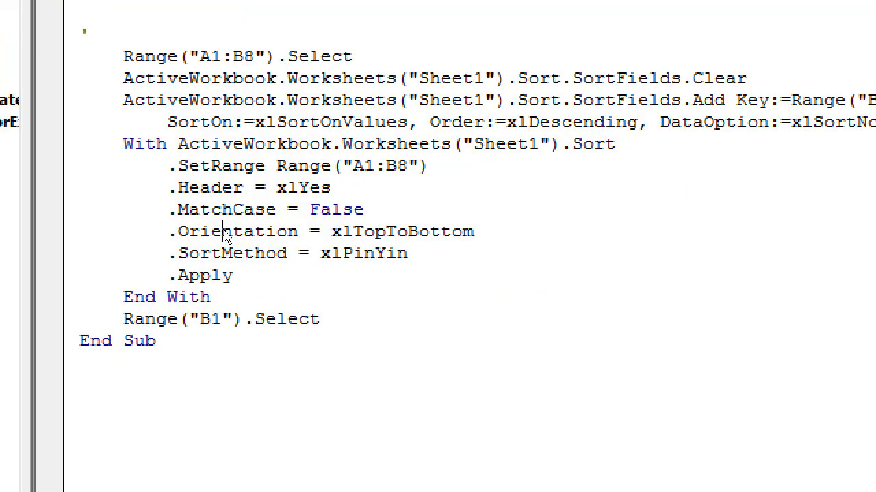
drag(123, 57, 287, 275)
key(ctrl+c)
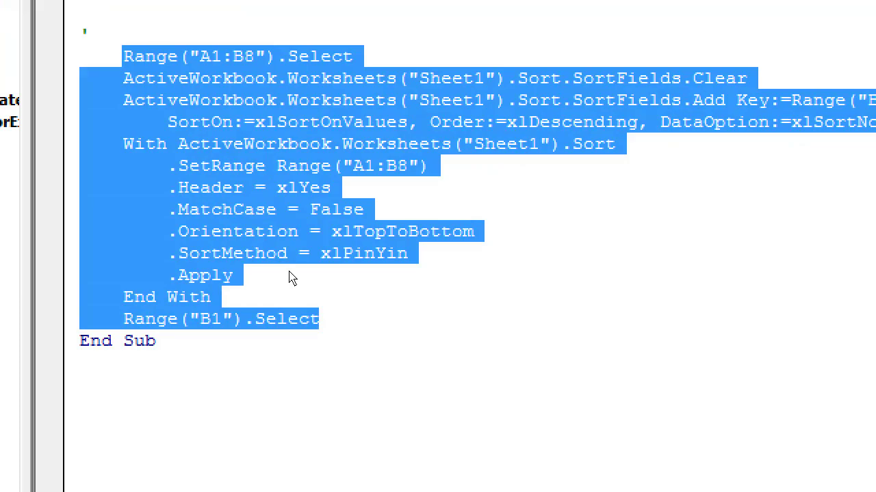
key(Delete)
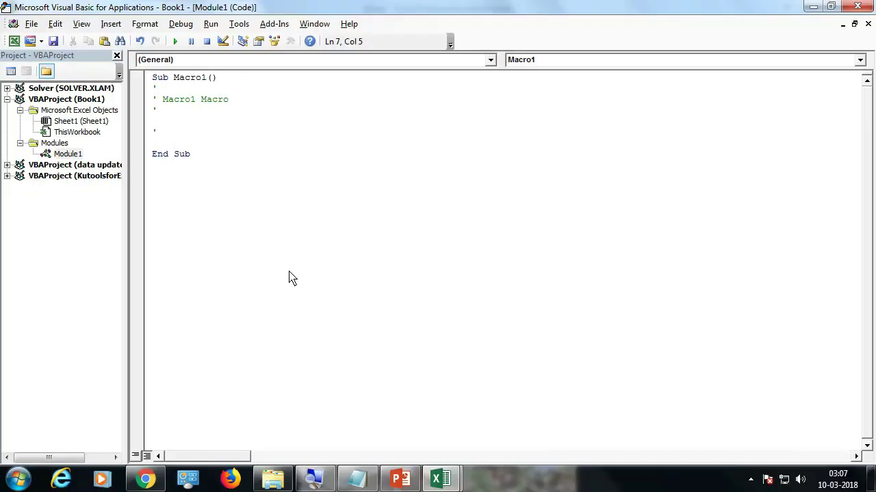
Add a Worksheet Change event procedure to Sheet1's code and delete the empty SelectionChange procedure
click(75, 124)
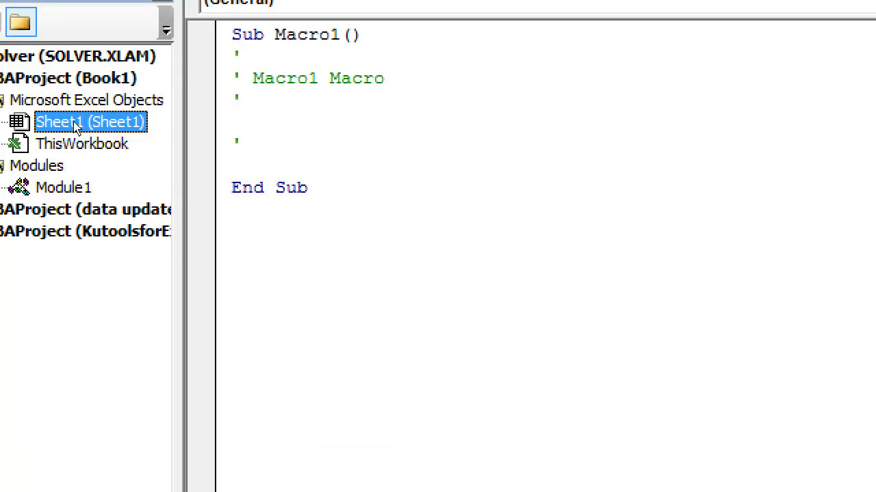
right_click(76, 126)
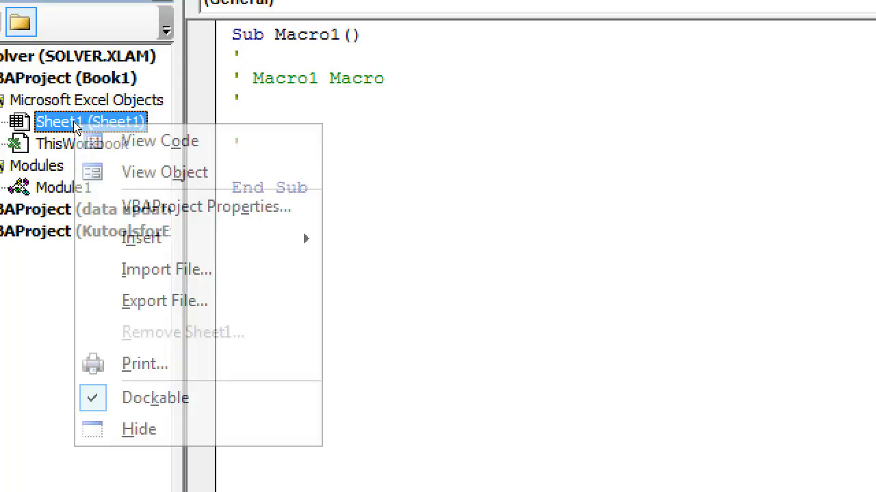
click(104, 142)
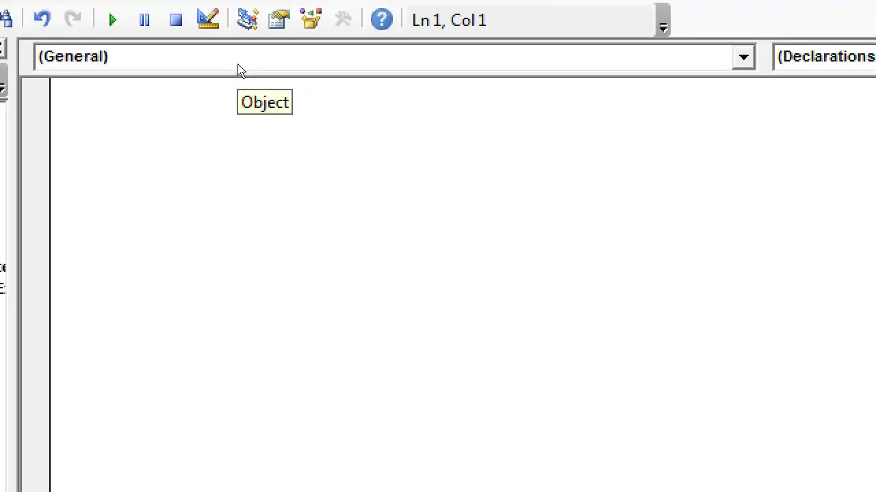
click(237, 65)
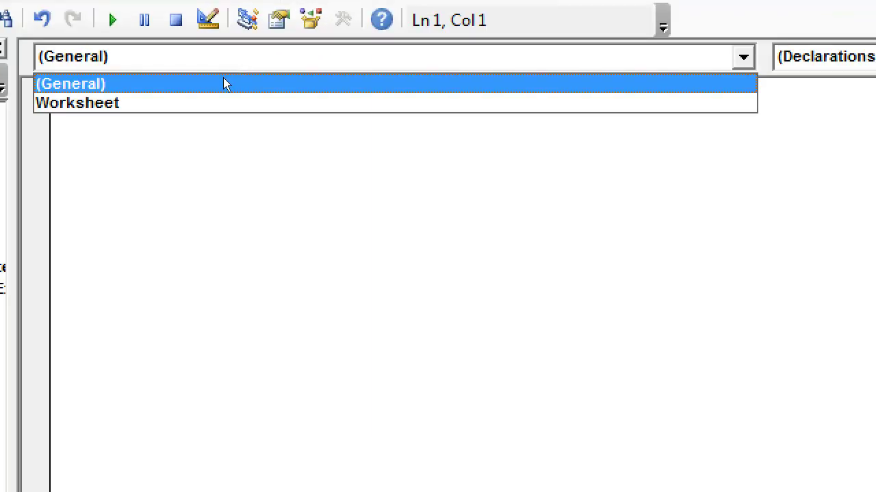
click(223, 102)
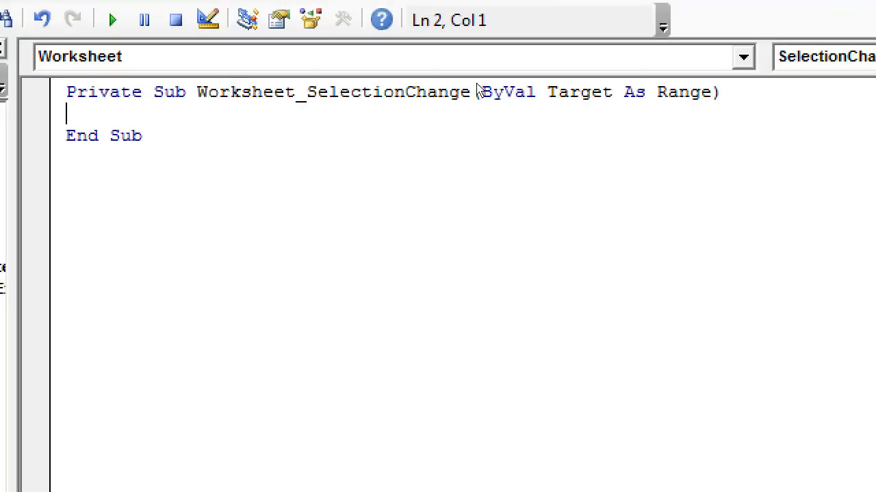
click(814, 56)
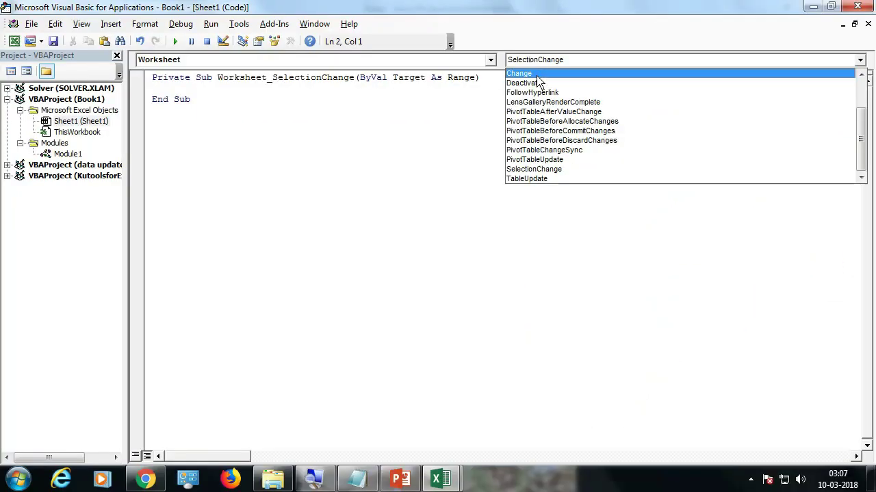
click(537, 75)
drag(233, 159, 146, 127)
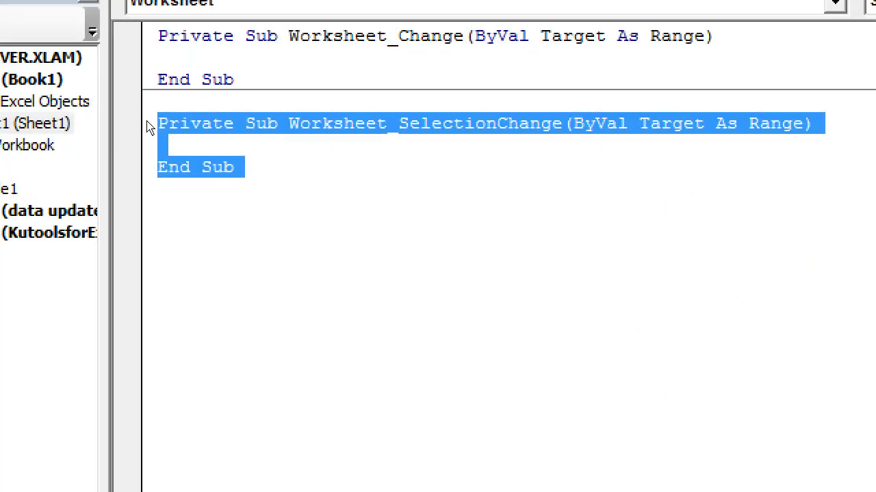
key(Delete)
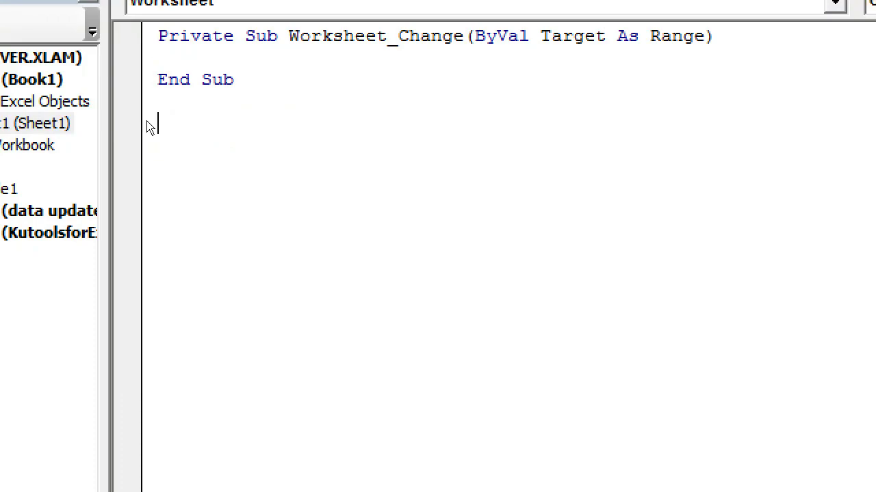
Add several blank lines inside the Worksheet_Change procedure, above End Sub
key(Up)
key(Up)
key(Up)
key(Return)
key(Return)
key(Return)
key(Return)
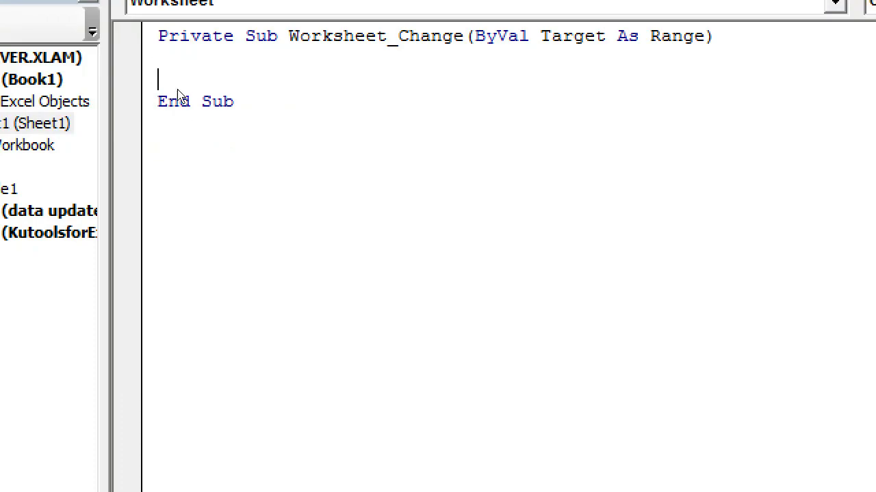
key(Return)
key(Return)
key(Up)
key(Up)
key(Up)
key(Up)
key(Up)
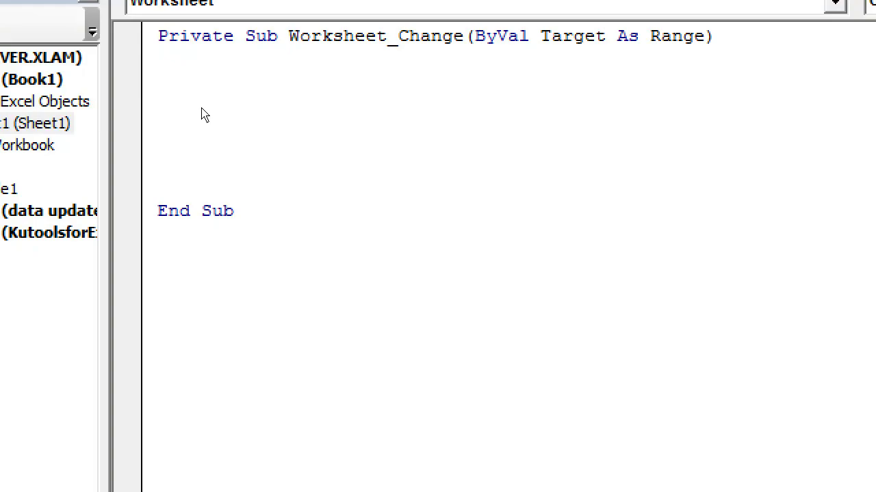
text(if ()
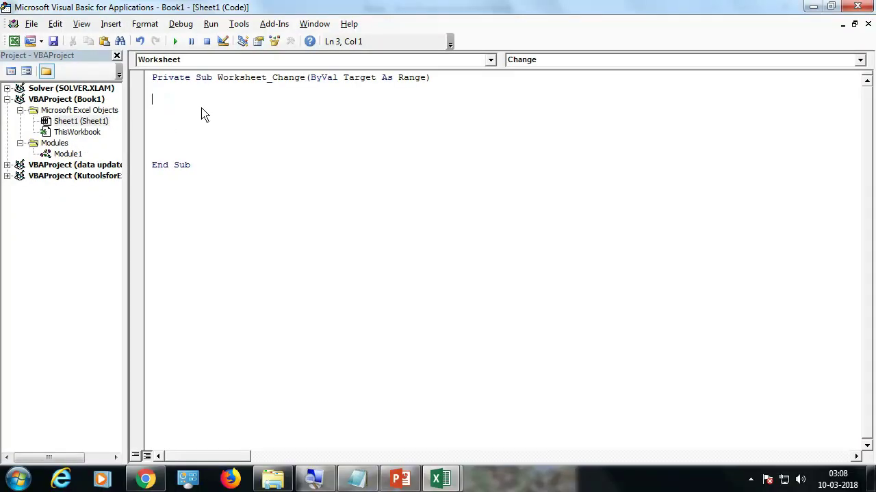
key(alt+F11)
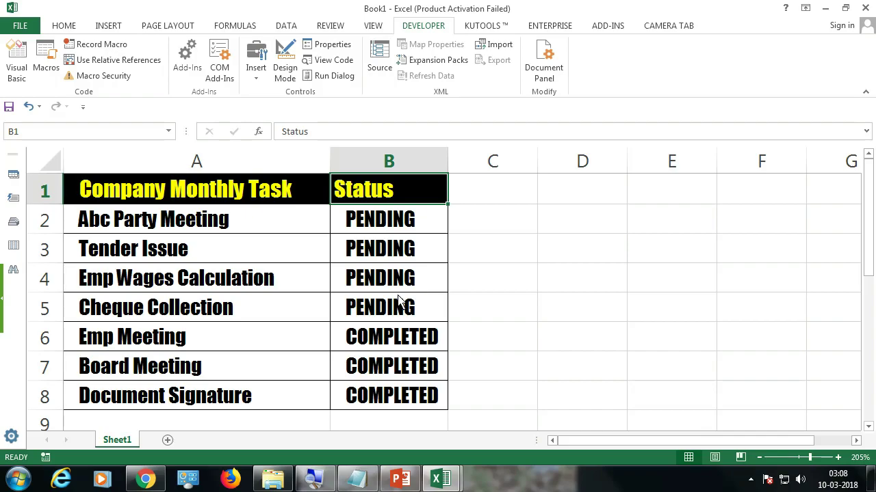
key(alt+F11)
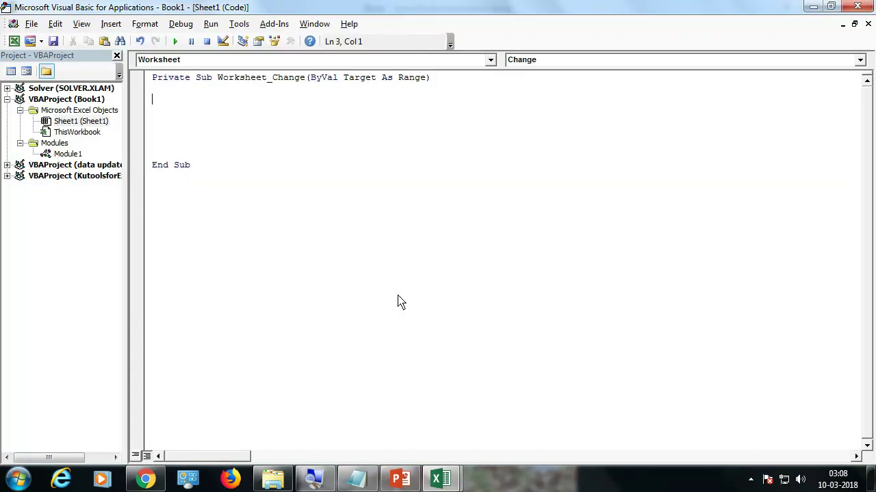
Paste the copied sorting code inside the Worksheet_Change procedure and add blank lines above it
key(Return)
key(ctrl+v)
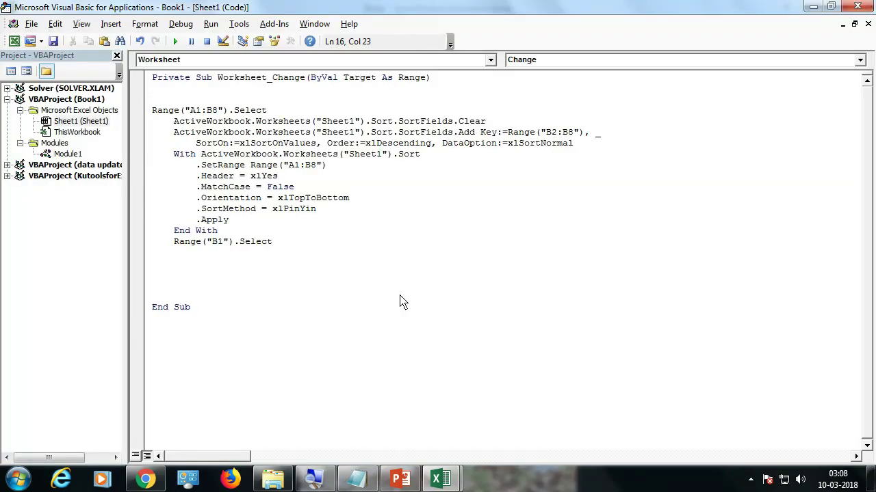
click(247, 100)
key(Return)
key(Return)
key(Up)
key(Up)
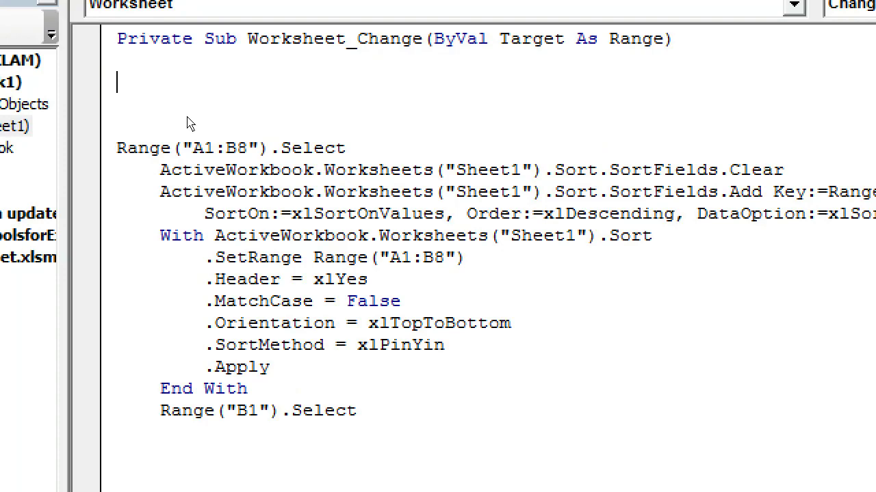
Enclose the pasted sorting code in a condition that begins with If Target.Column = 2 Then and closes with End If
text(IF)
key(BackSpace)
text(TARGET)
key(BackSpace)
key(BackSpace)
key(BackSpace)
key(BackSpace)
key(BackSpace)
text(TARGET)
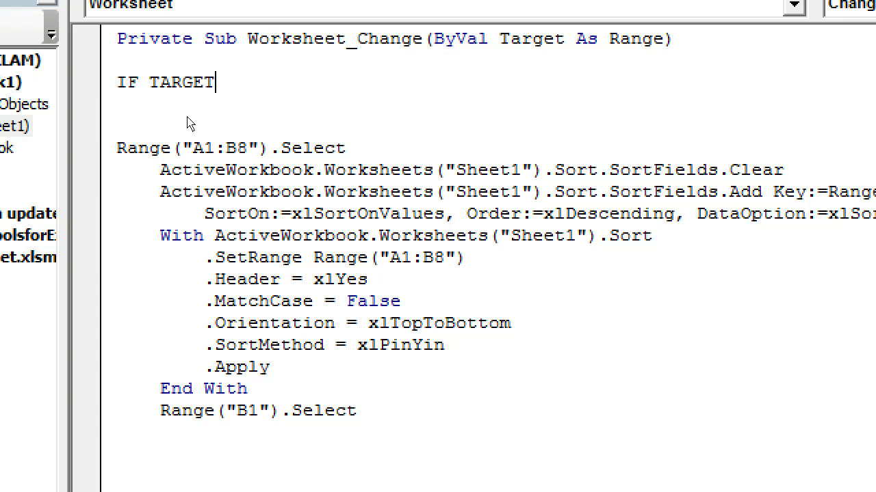
text(.COLU)
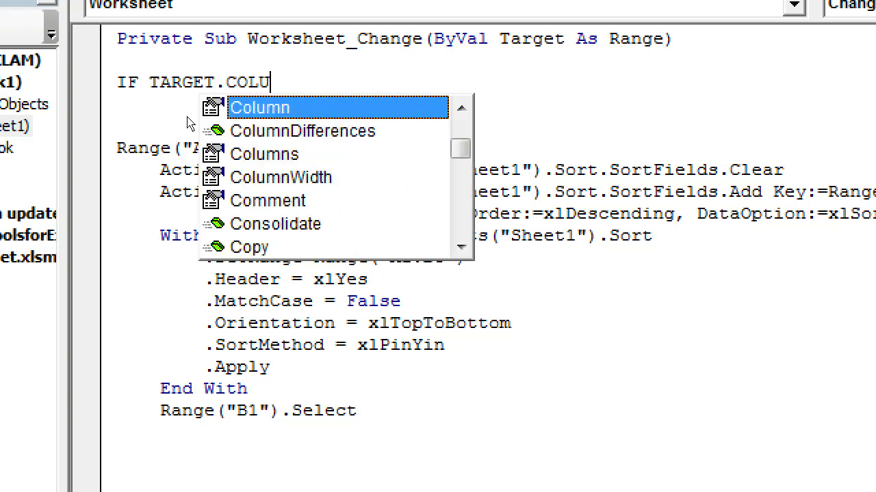
key(Tab)
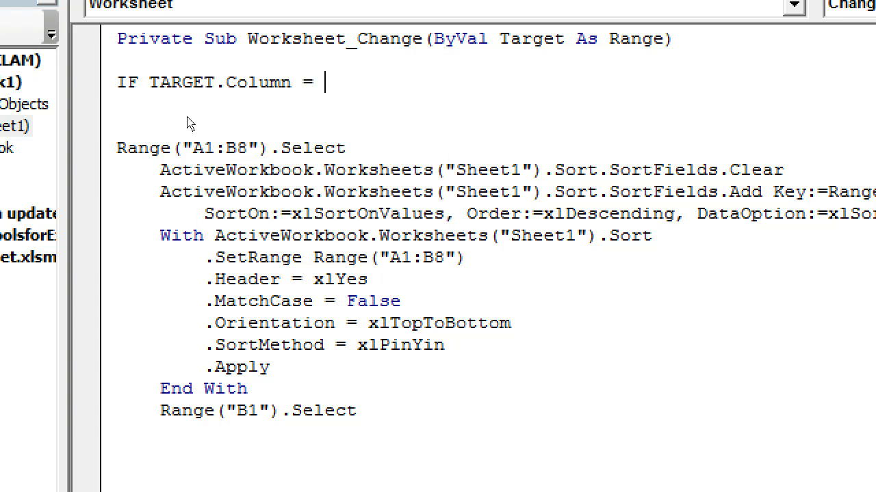
text(= 2 THEN)
key(Return)
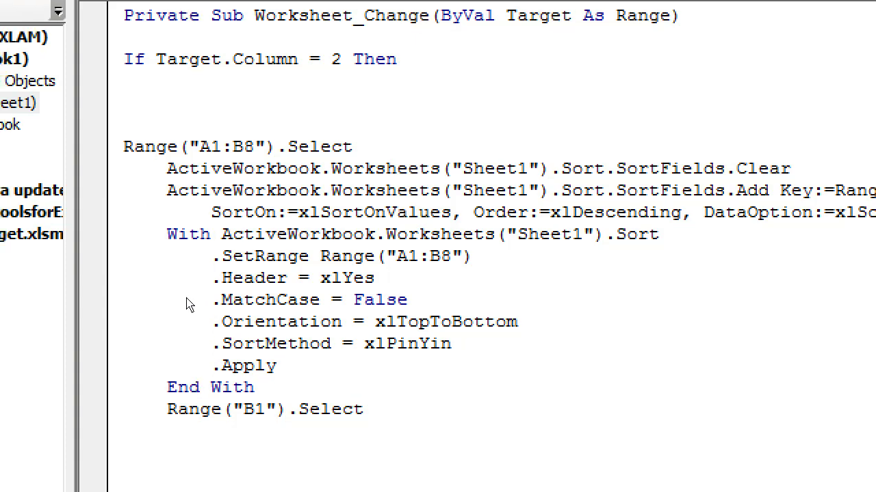
text(END If)
key(Return)
Add a MsgBox line reading "DATA SORTED SUCCESSFULLY" after the Range("B1").Select line, inside the If block
drag(253, 147, 298, 299)
key(shift+Down)
key(shift+Down)
key(shift+Down)
key(shift+Down)
key(Down)
key(Down)
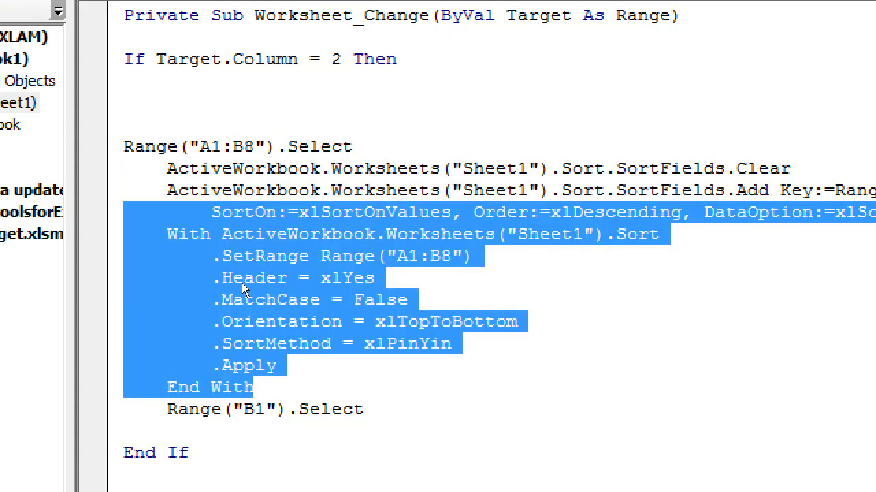
key(Return)
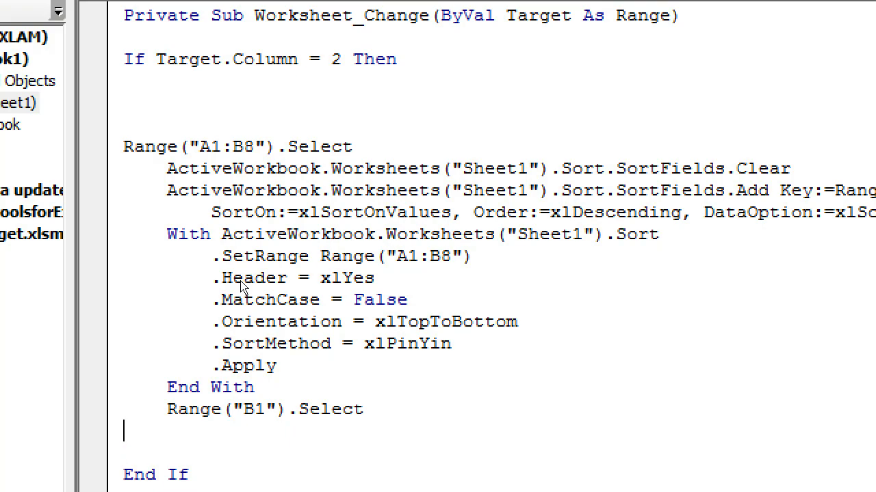
text(MSGBOX)
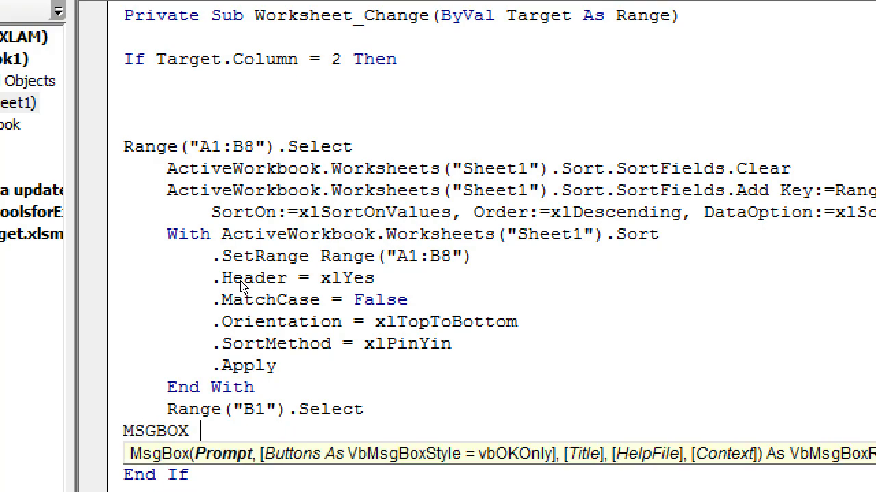
text( "DATA SOR)
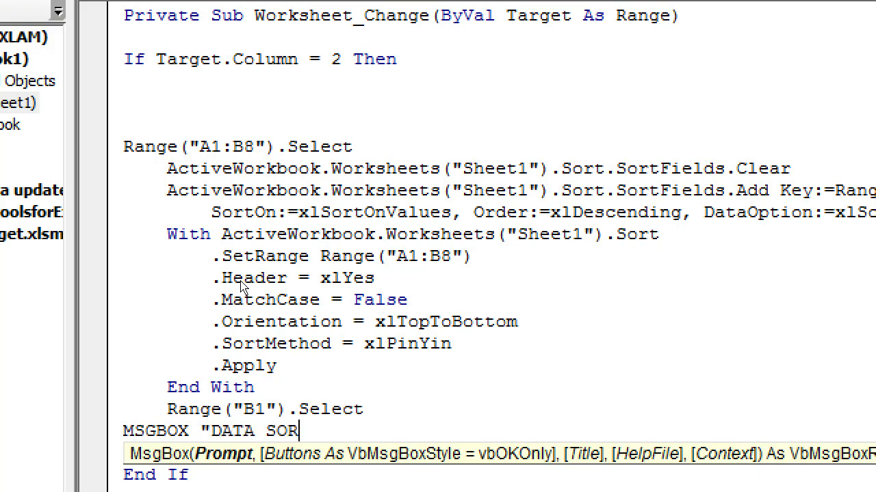
text(TED SUCCESSFULLY)
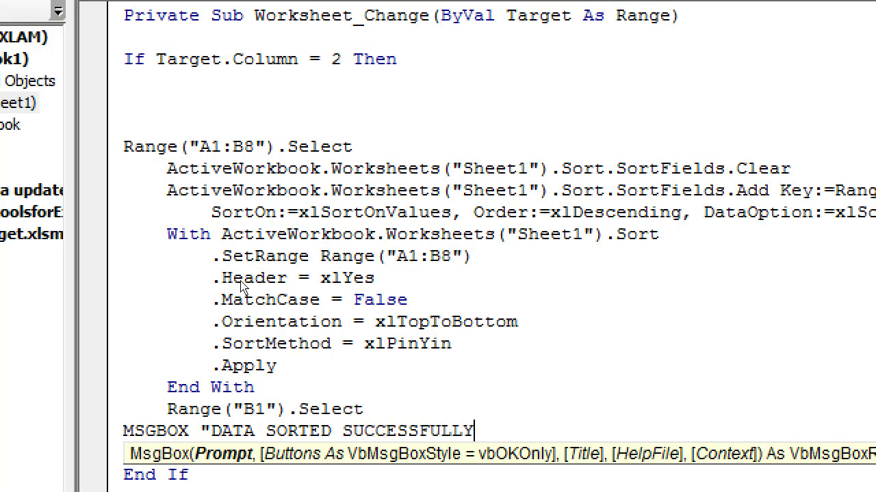
key(Return)
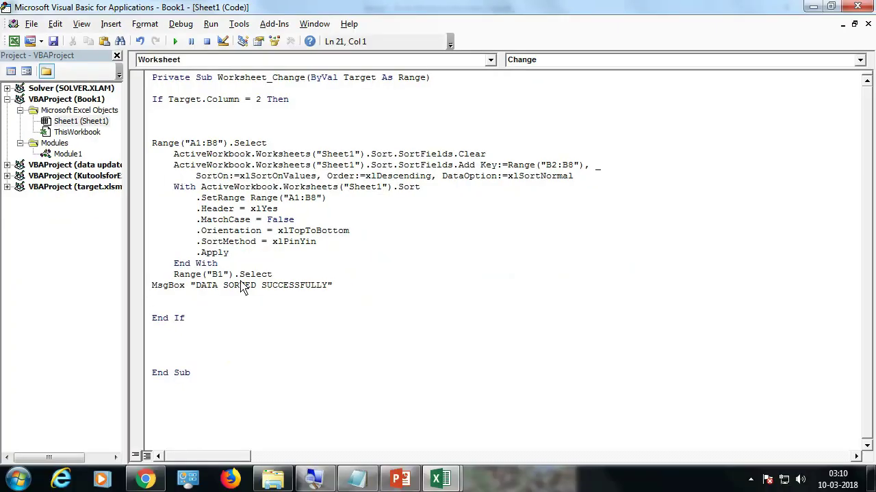
Switch to the Excel worksheet, set Abc Party Meeting's status in B2 to COMPLETED, and dismiss the message
key(alt+Tab)
click(446, 231)
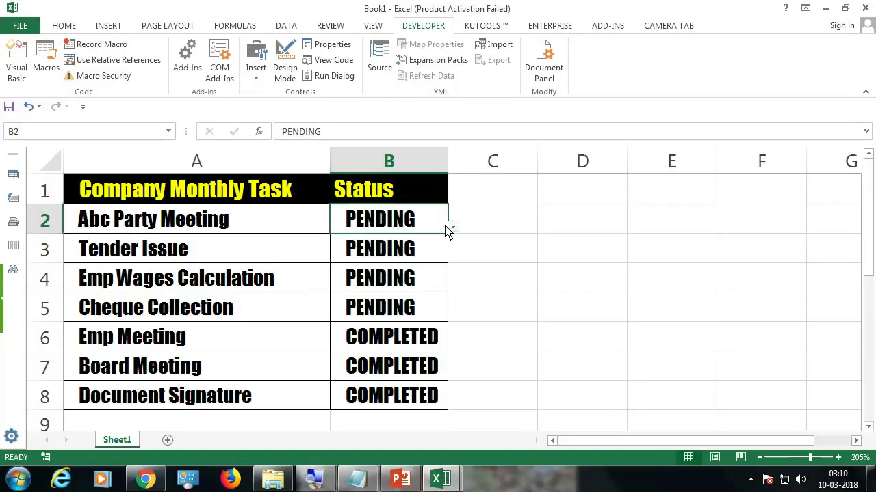
click(452, 232)
click(402, 245)
drag(424, 208, 514, 231)
click(562, 299)
click(408, 320)
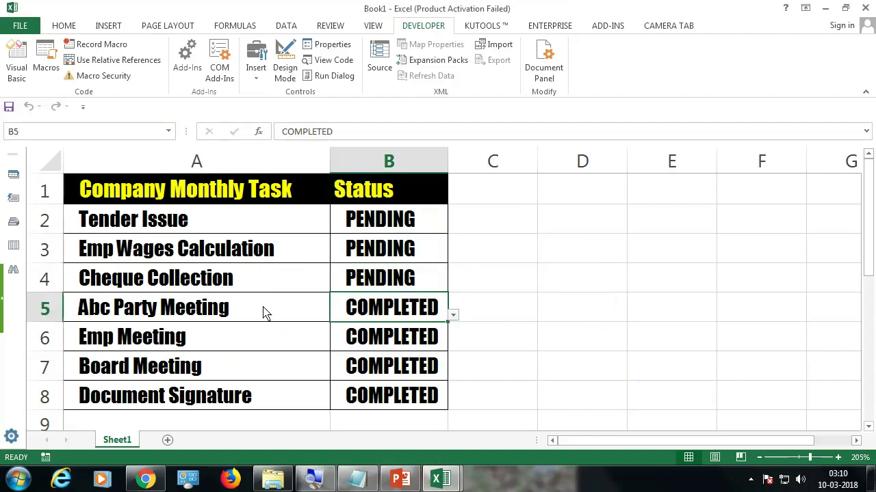
Set Tender Issue's status in B2 to COMPLETED, dismiss the message, and check the task's new row
click(196, 308)
click(219, 226)
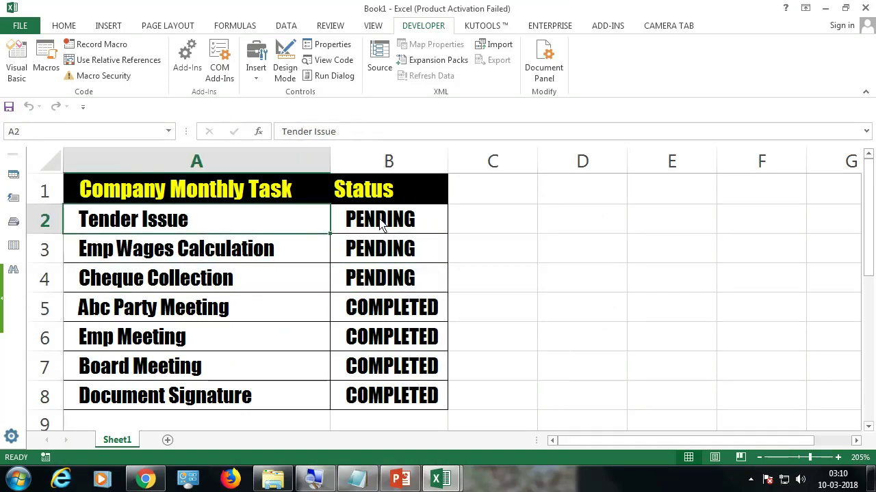
click(383, 223)
click(452, 231)
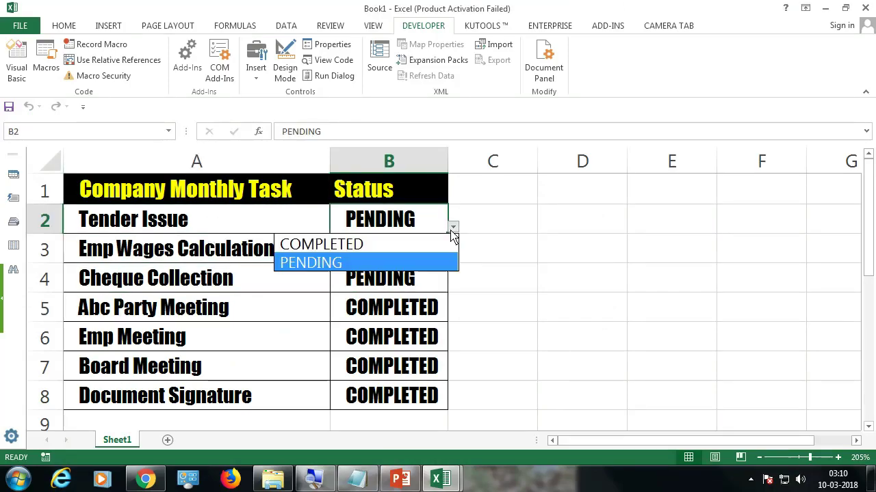
click(399, 243)
click(468, 286)
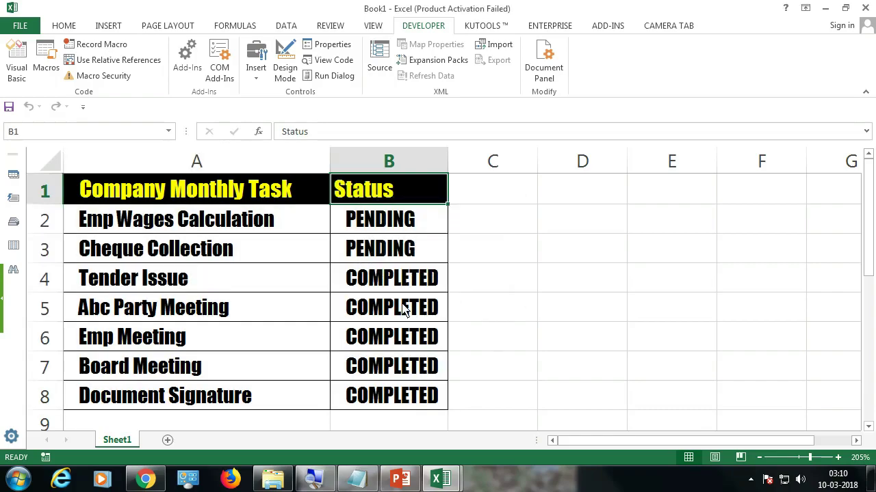
drag(401, 307, 396, 397)
click(404, 286)
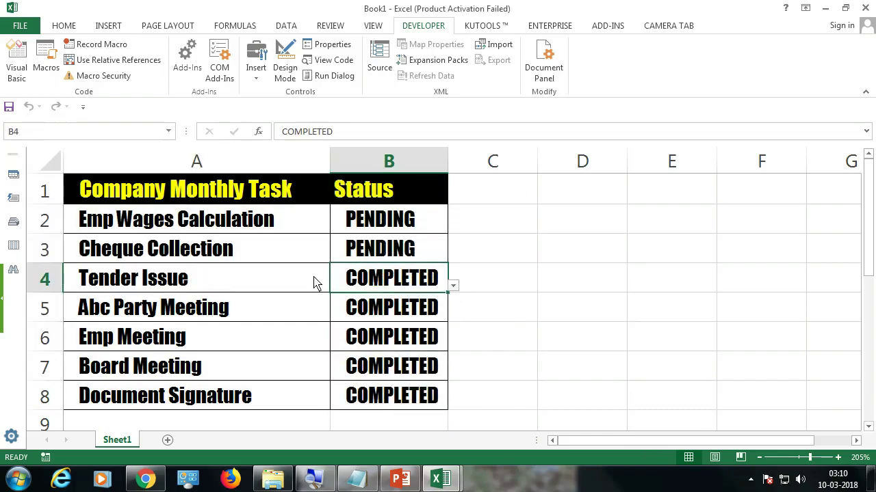
Set Document Signature's status in B8 to PENDING and dismiss the message
click(396, 401)
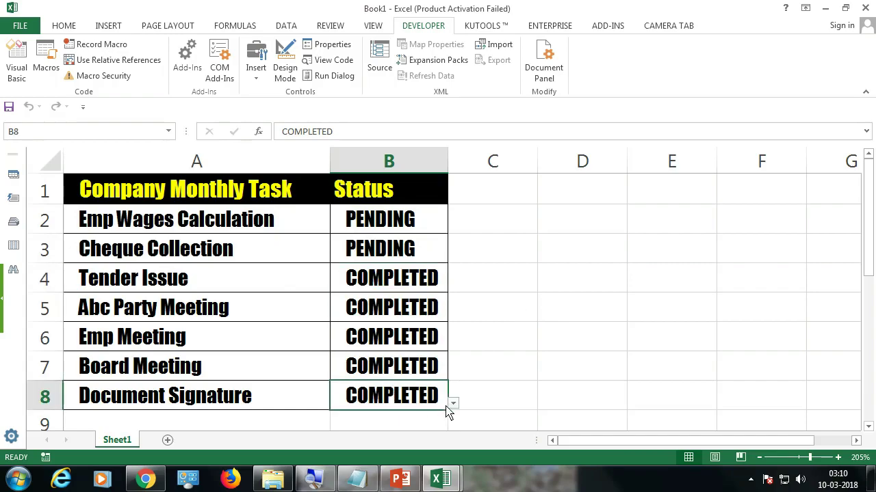
click(453, 404)
click(363, 439)
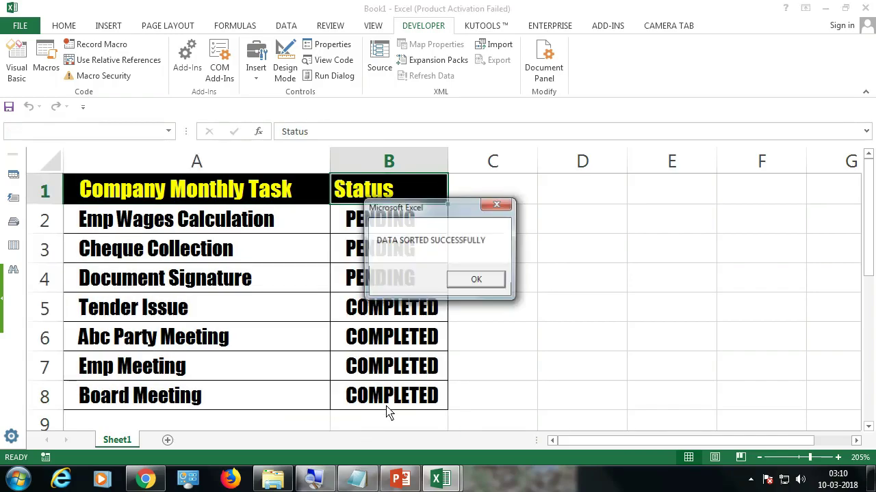
click(472, 283)
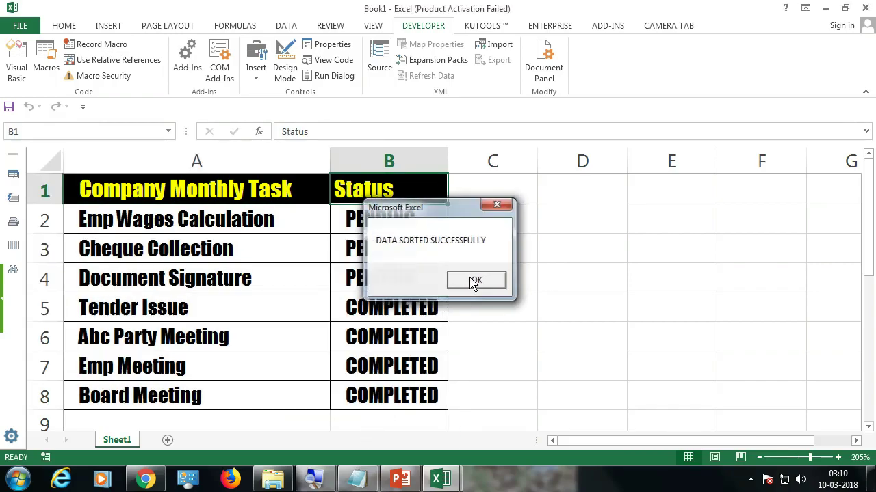
Review the data validation list source behind the Status choices in cells B2:B8
click(427, 229)
click(453, 228)
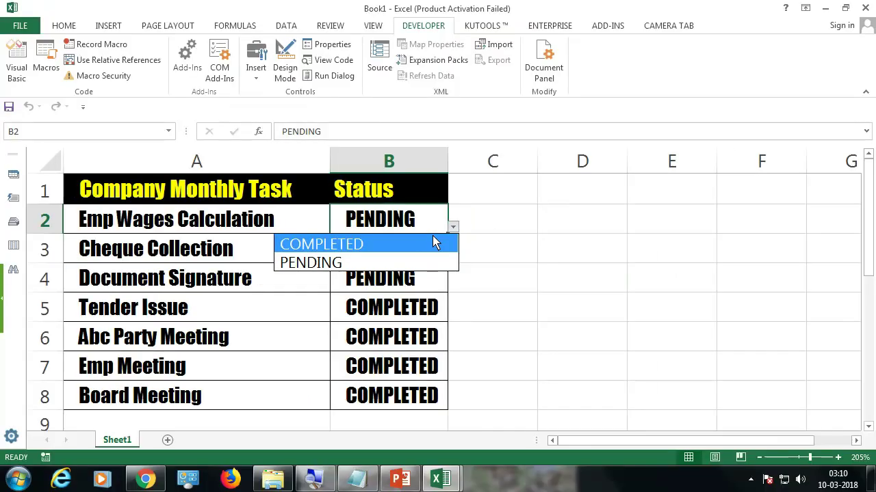
click(416, 219)
drag(417, 219, 412, 402)
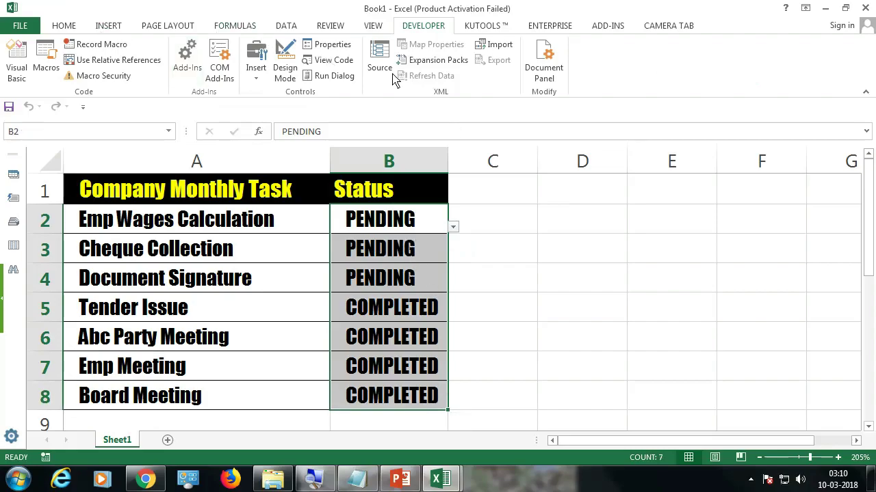
click(294, 28)
click(495, 76)
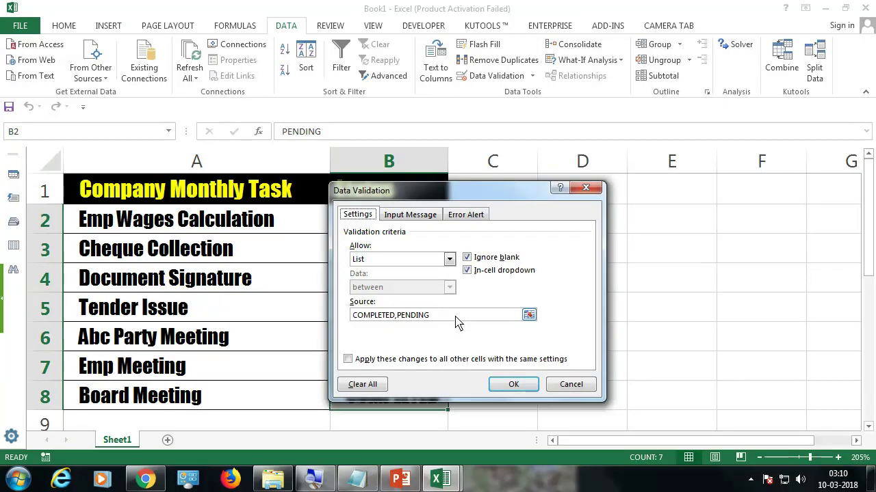
click(513, 383)
Set Tender Issue's status in B5 to PENDING and dismiss the message
click(427, 309)
click(453, 315)
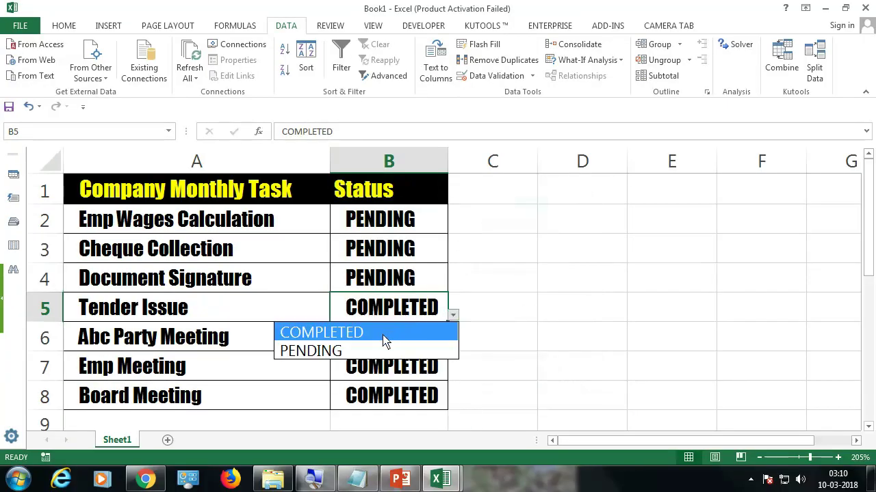
click(377, 350)
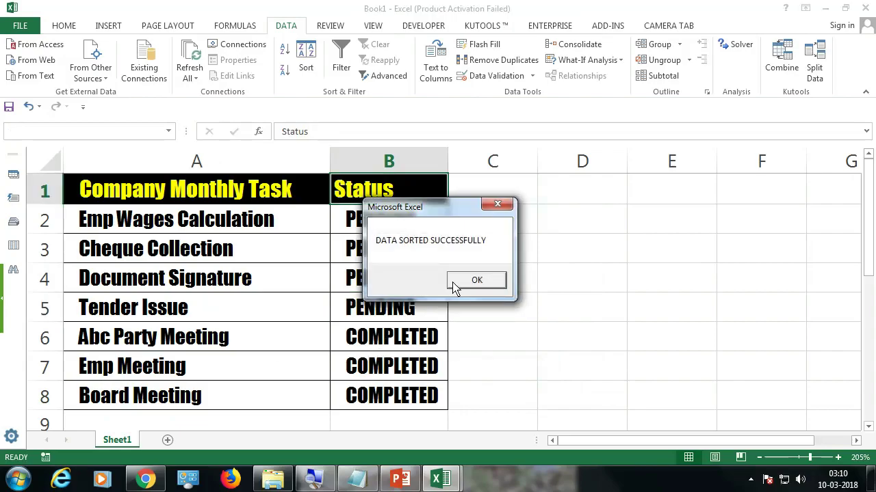
click(475, 280)
Start a new conditional formatting rule for the task rows A2:B8 that uses a formula to determine which cells to format
click(413, 288)
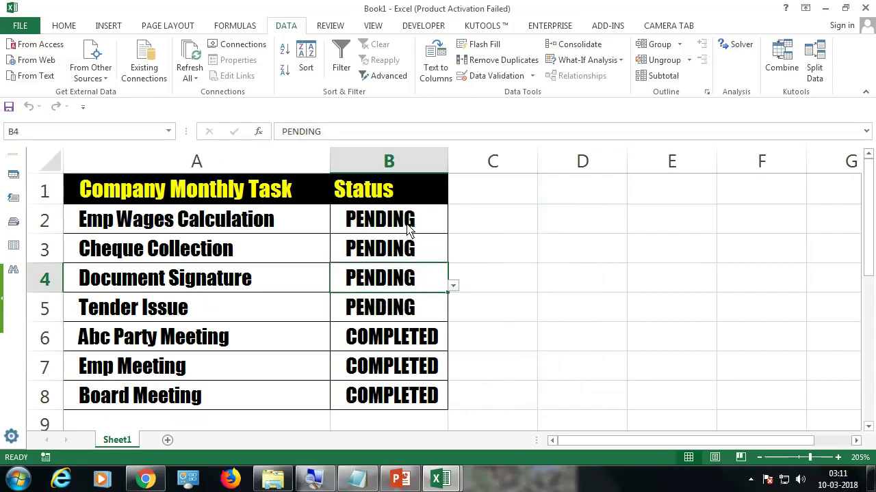
drag(409, 231, 373, 398)
drag(421, 221, 170, 396)
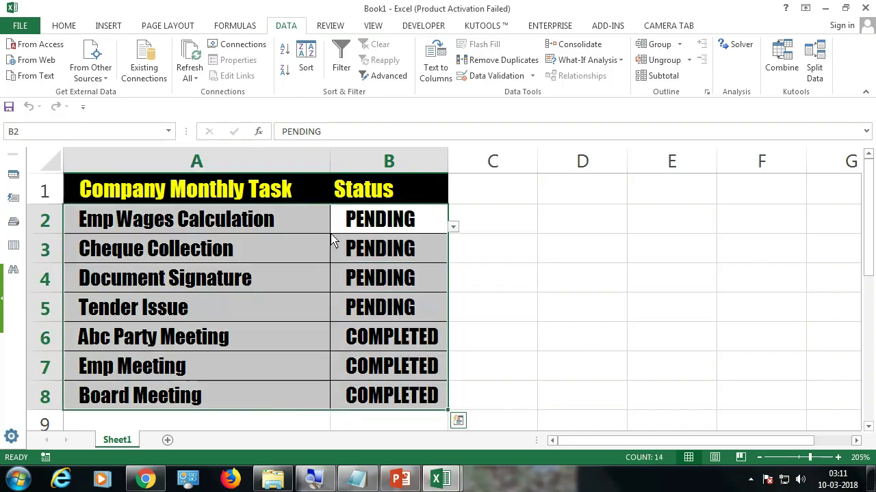
click(75, 30)
click(505, 79)
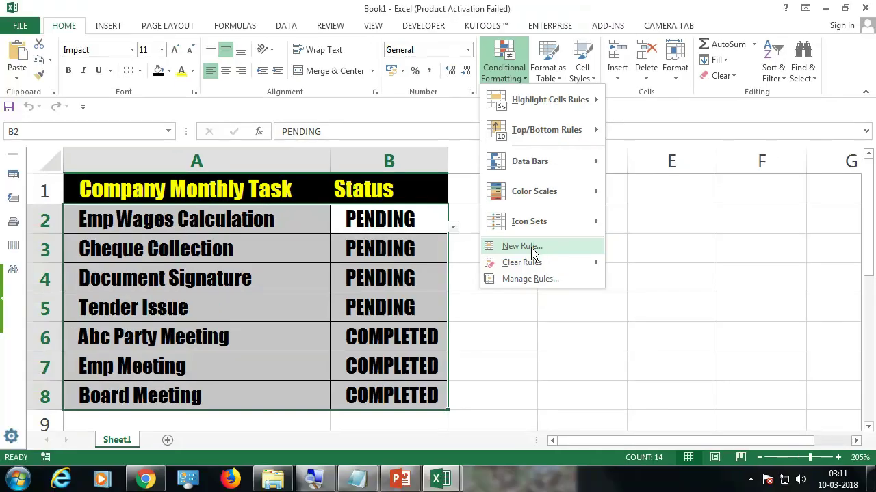
click(532, 252)
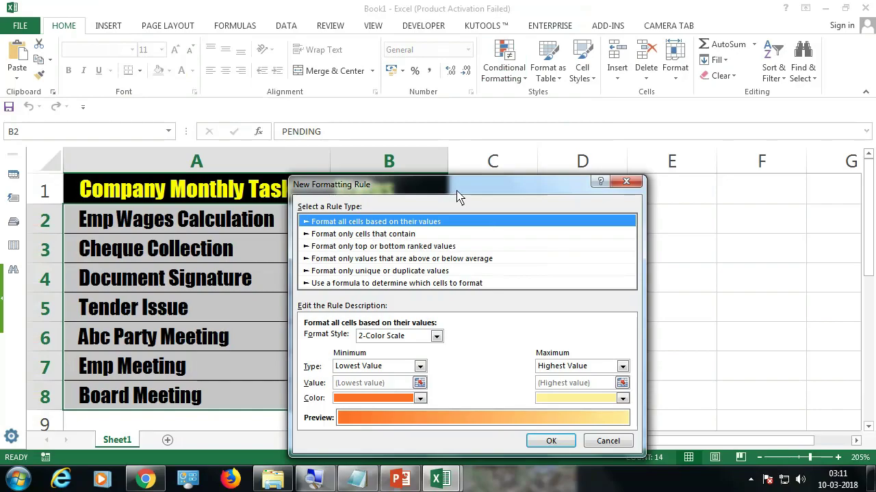
click(480, 267)
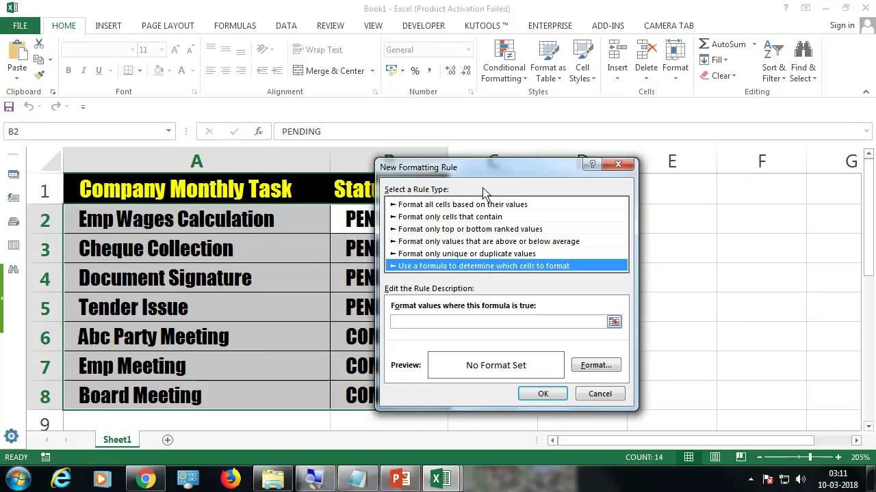
Enter =$B2="PENDING" as the rule's formula, with only the column reference locked
drag(482, 167, 573, 157)
click(509, 315)
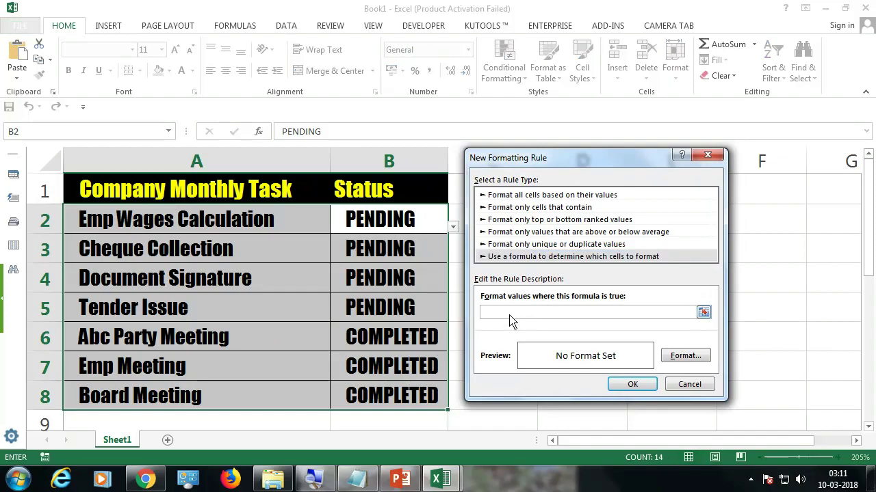
text(=)
click(391, 226)
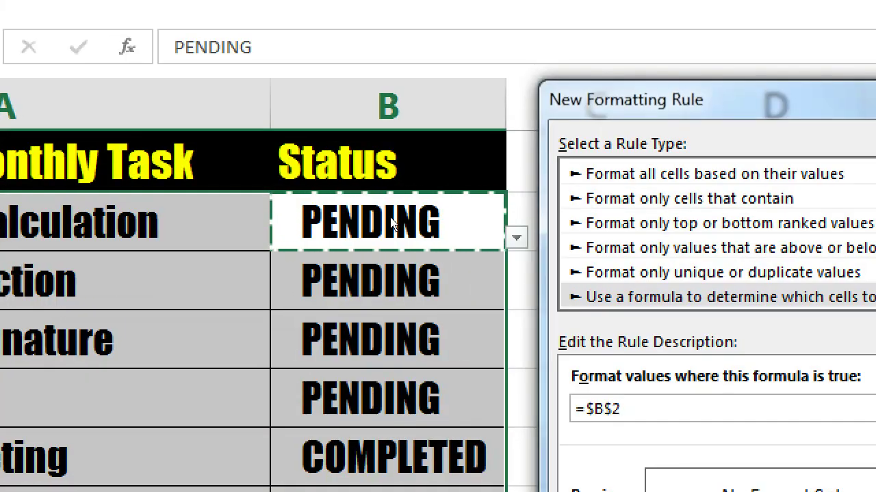
key(F4)
key(F4)
text(="PENDING)
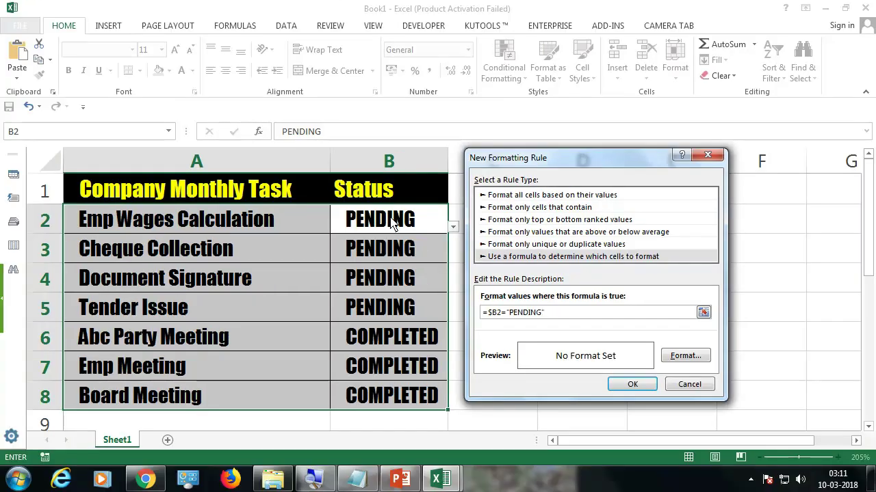
Give the PENDING rule a light gold background fill and apply it to the task rows
click(686, 355)
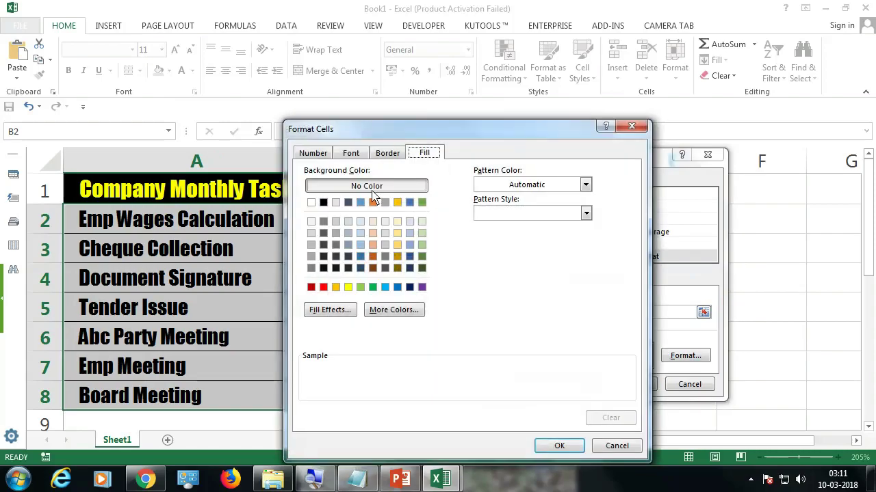
click(397, 233)
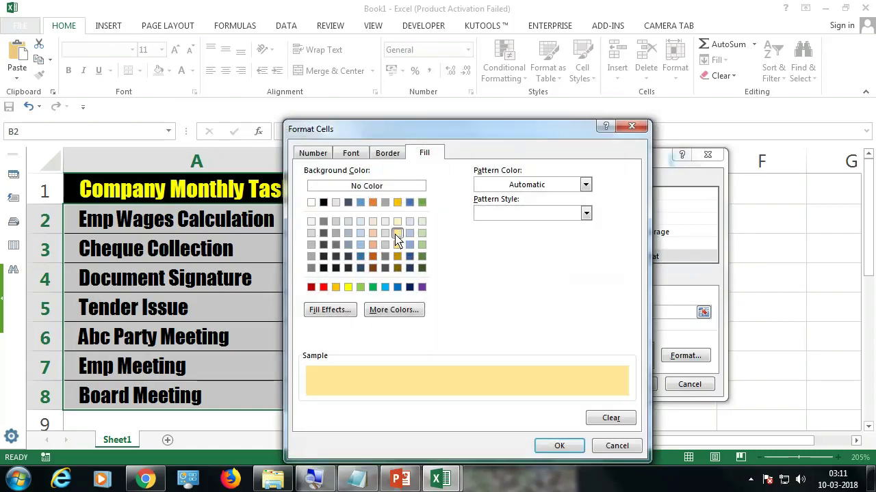
click(558, 443)
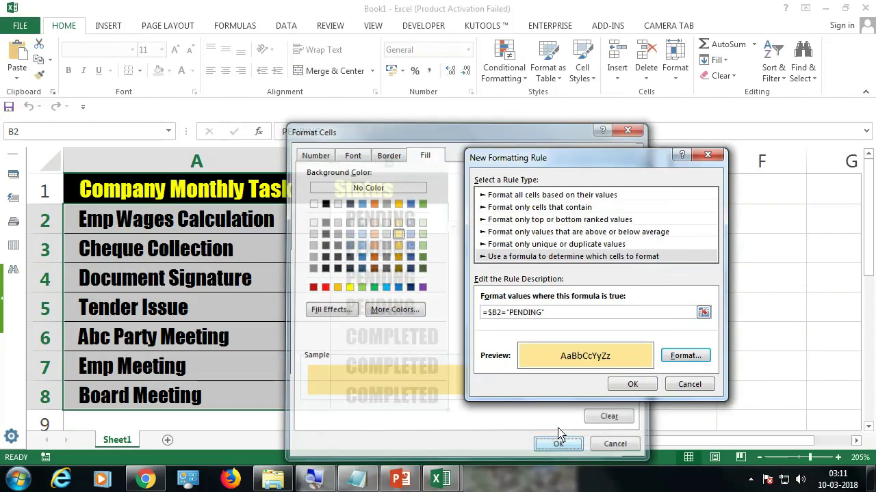
click(643, 384)
Set Board Meeting's status in B8 to PENDING and dismiss the message
click(413, 346)
click(431, 398)
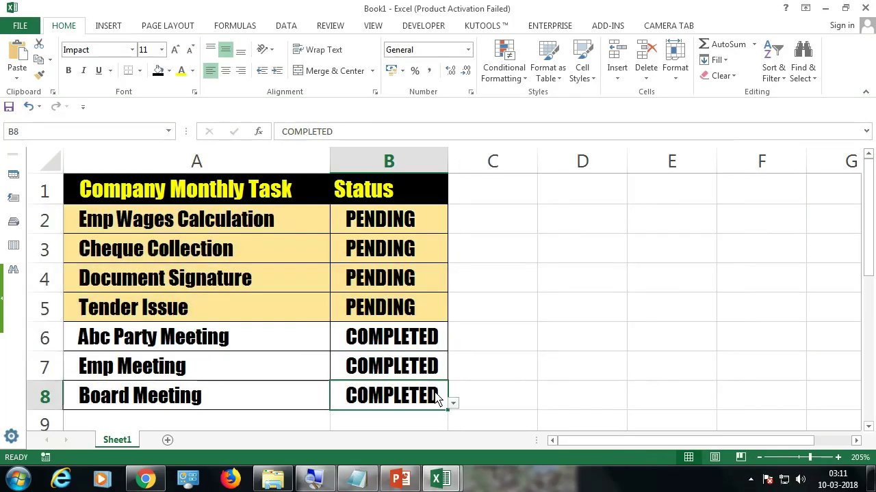
click(453, 403)
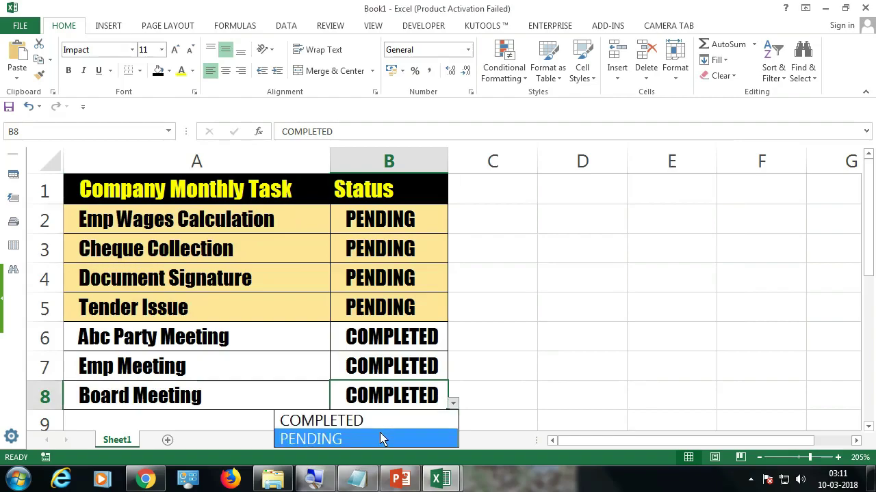
click(380, 435)
click(475, 282)
Set Cheque Collection's status in B3 to COMPLETED and dismiss the message
click(424, 255)
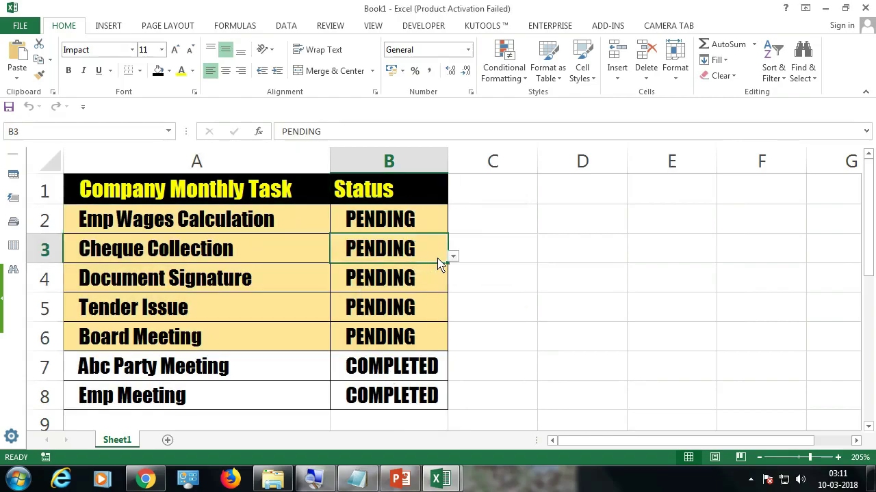
click(453, 256)
click(373, 280)
click(469, 278)
Set Document Signature's status in B3 to COMPLETED and dismiss the message
click(452, 257)
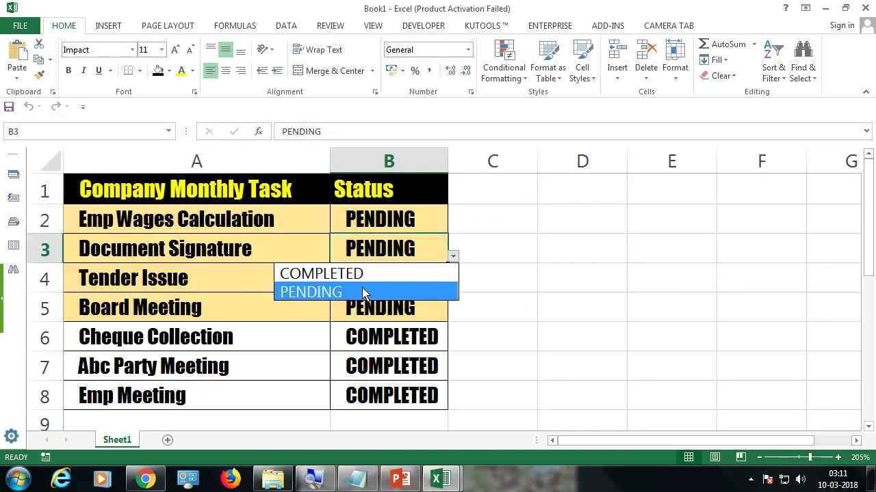
click(371, 279)
click(474, 280)
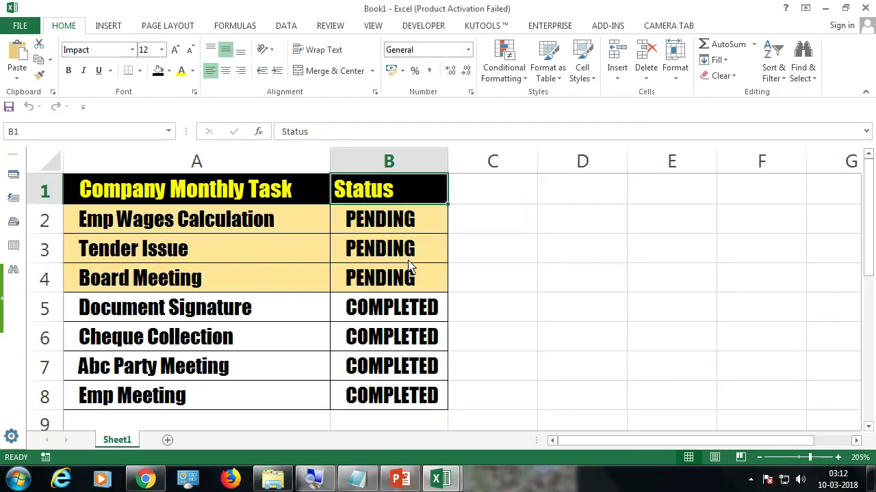